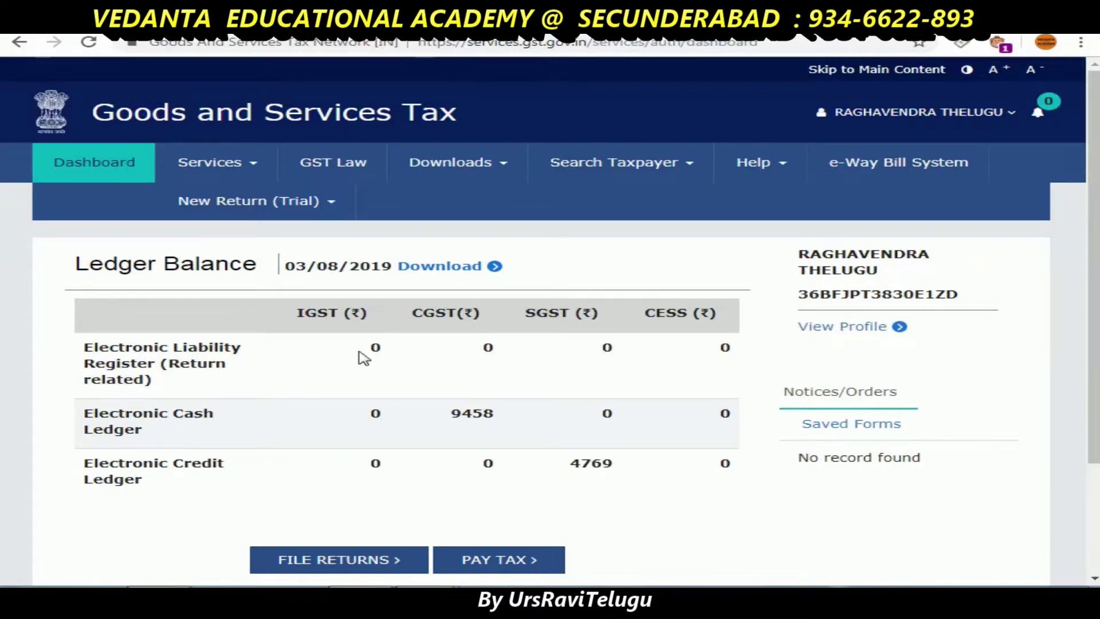
- Highlight the Ledger Balance heading and the 9458 CGST cash balance for emphasis
drag(80, 264, 257, 264)
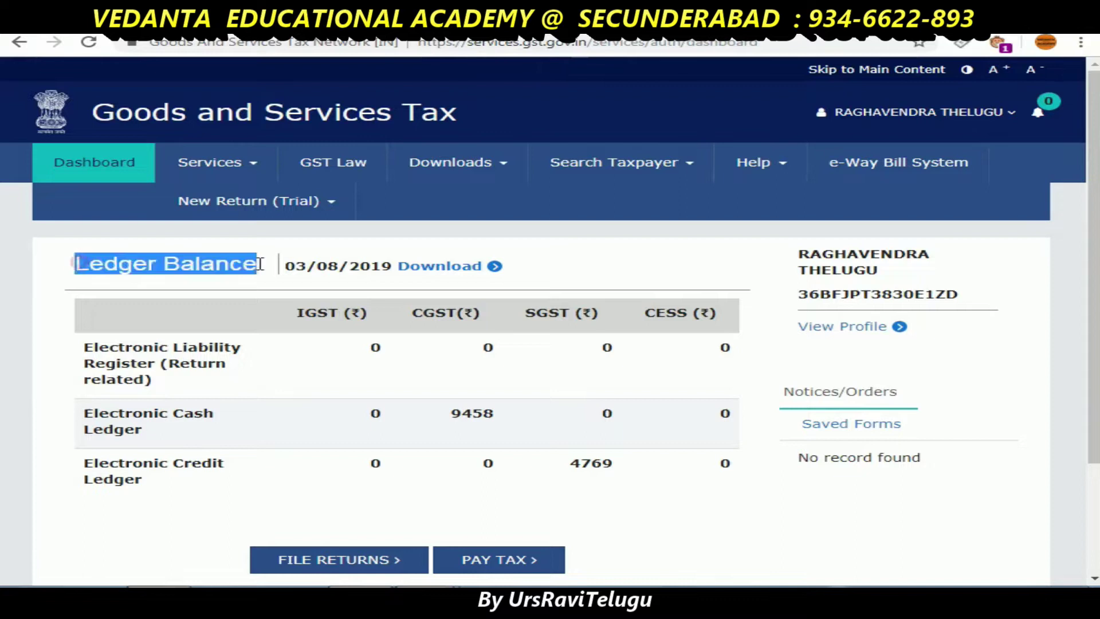
click(102, 480)
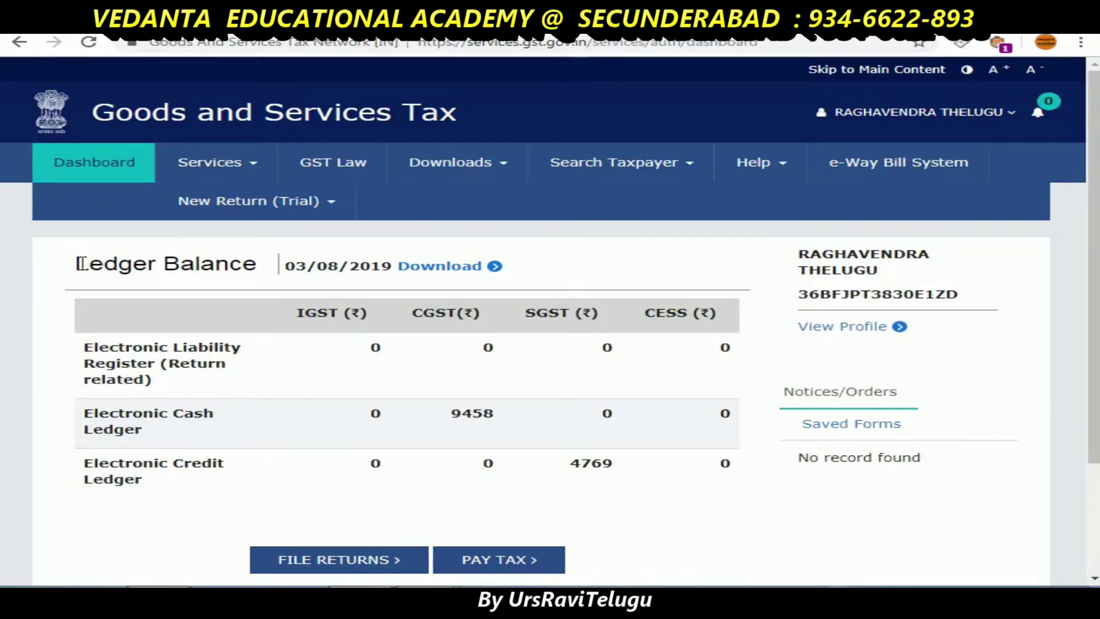
drag(79, 264, 257, 265)
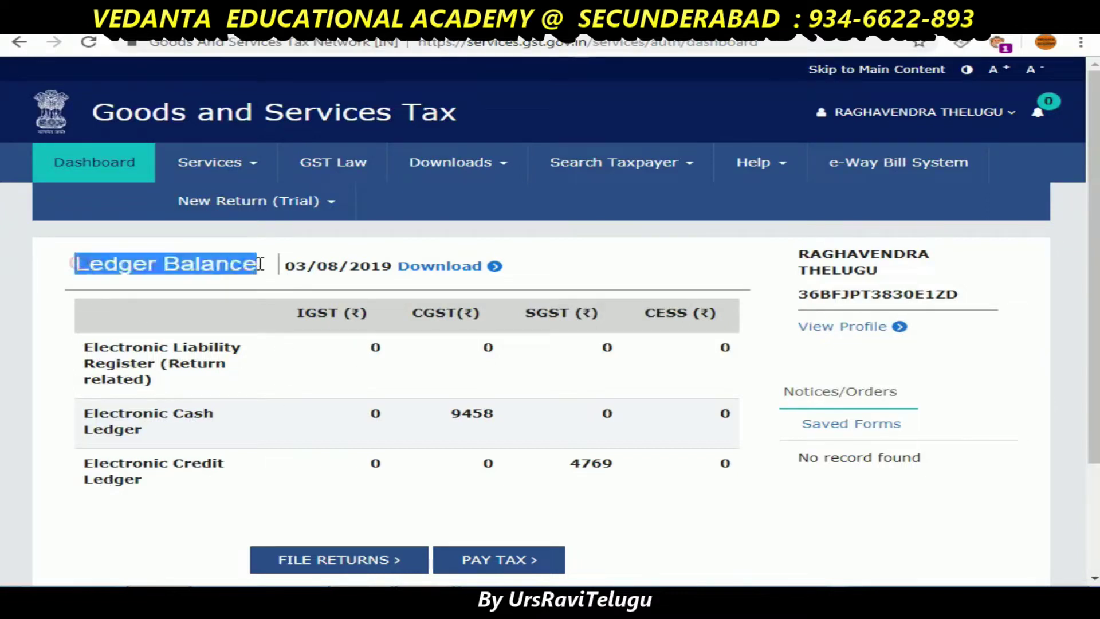
click(124, 436)
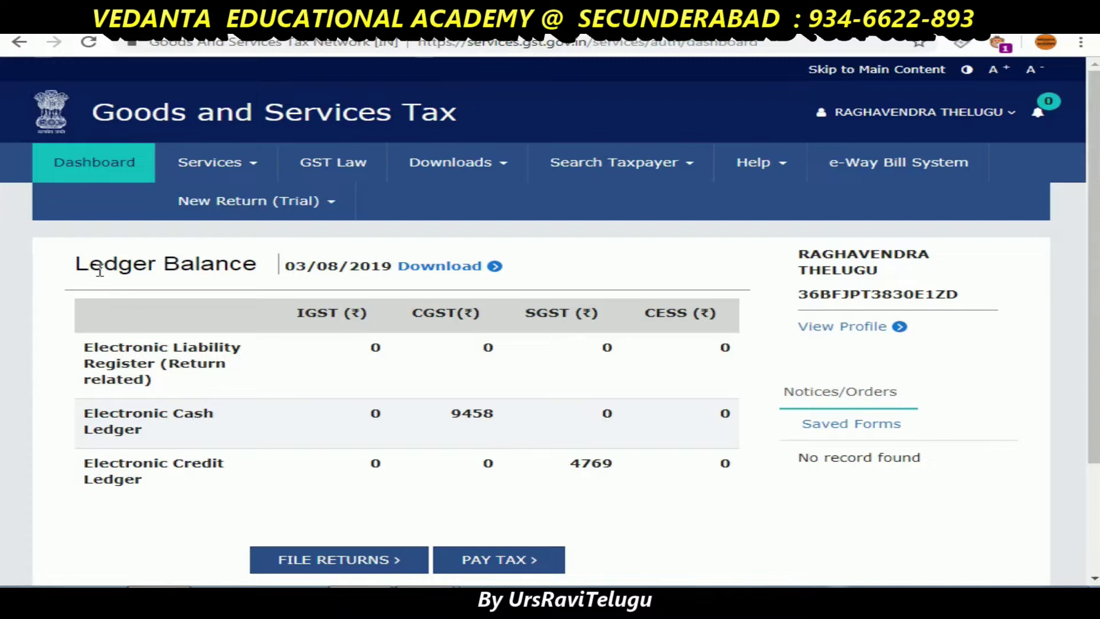
triple_click(80, 264)
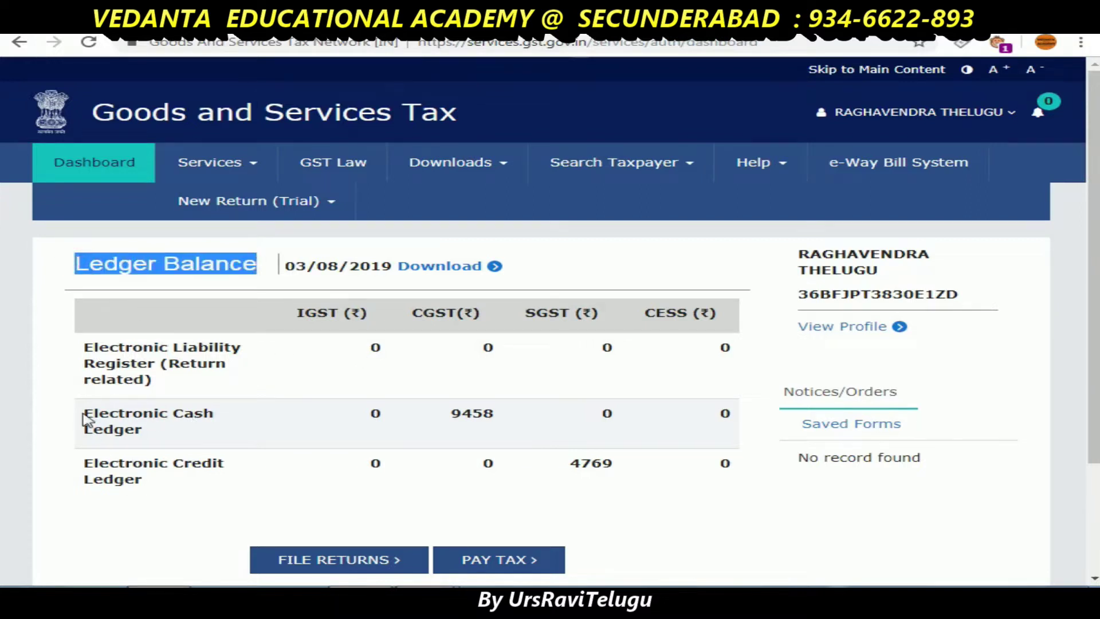
click(102, 479)
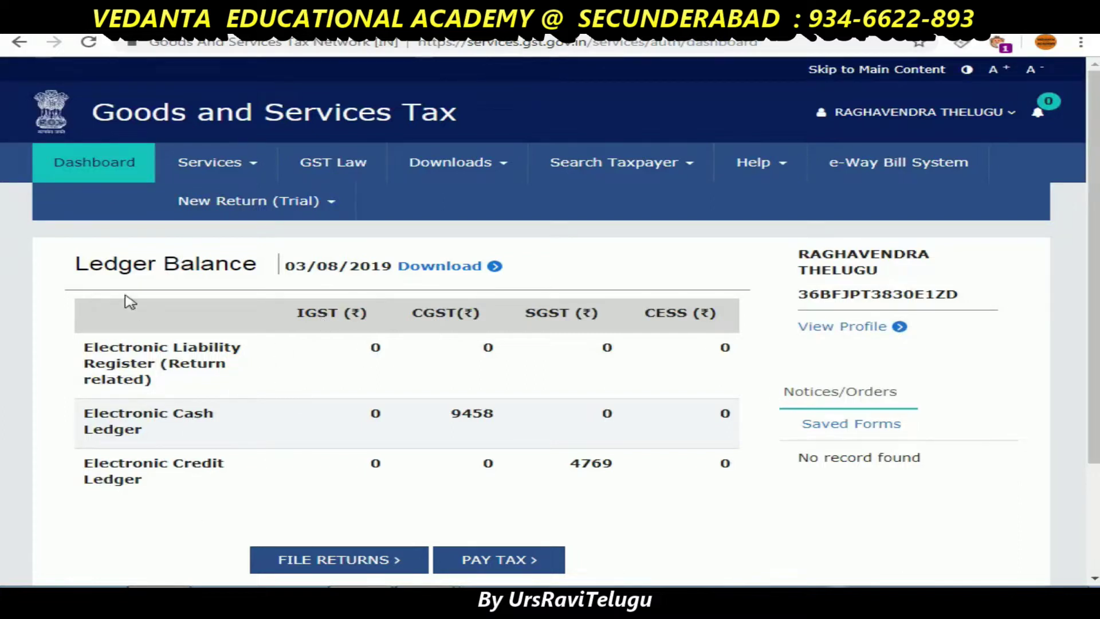
triple_click(75, 262)
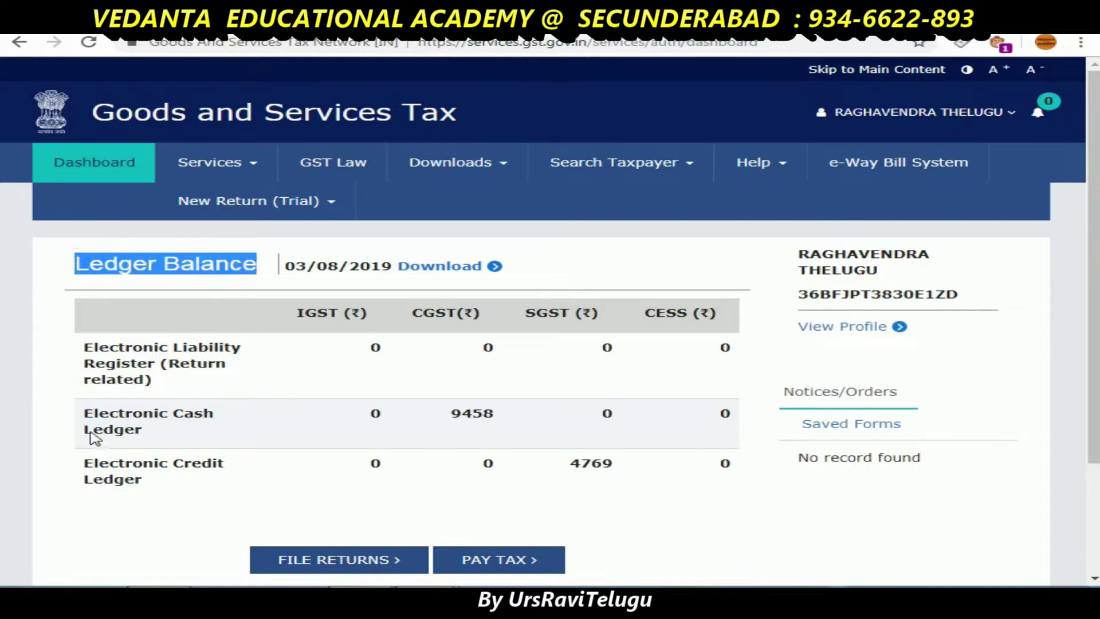
drag(451, 413, 523, 421)
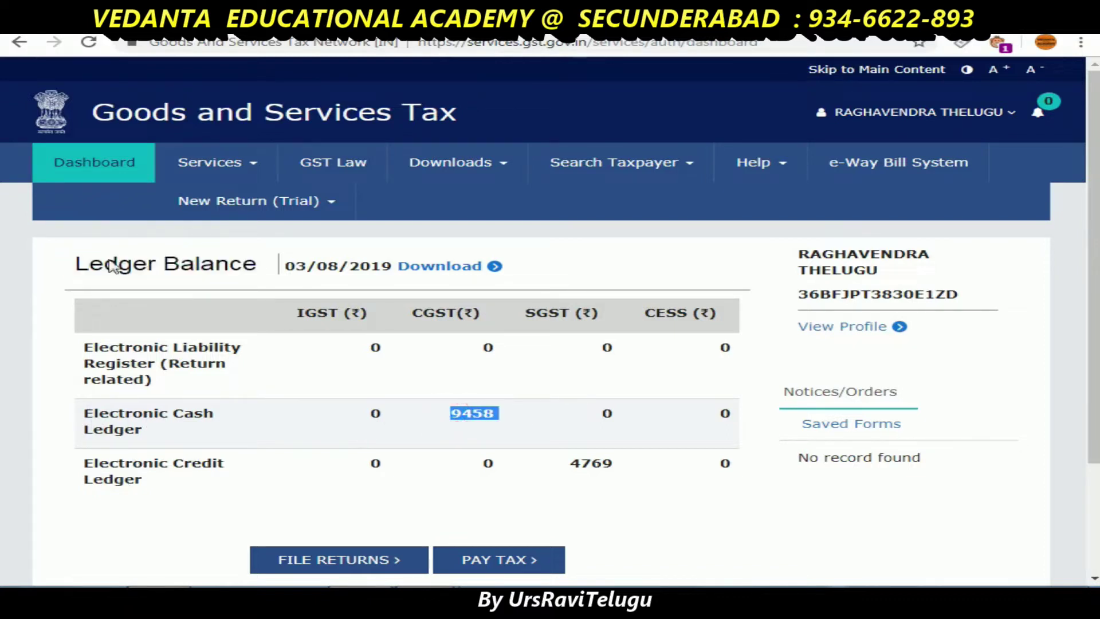
click(38, 238)
- Open the Electronic Cash Ledger page, then bring up the Services > Refunds menu
click(233, 176)
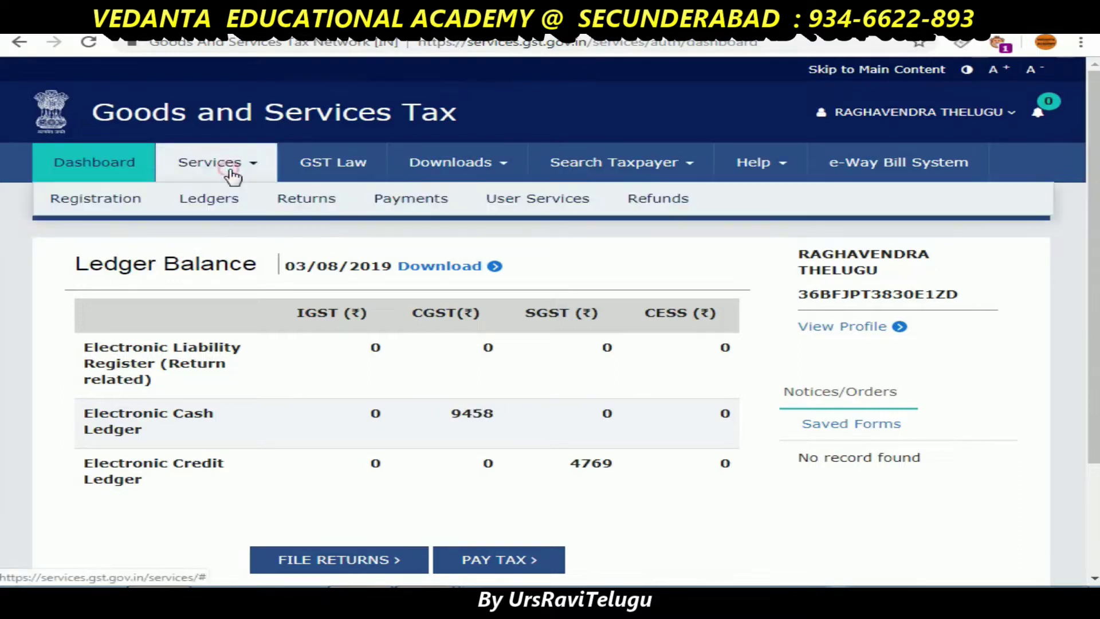
mouse_move(226, 212)
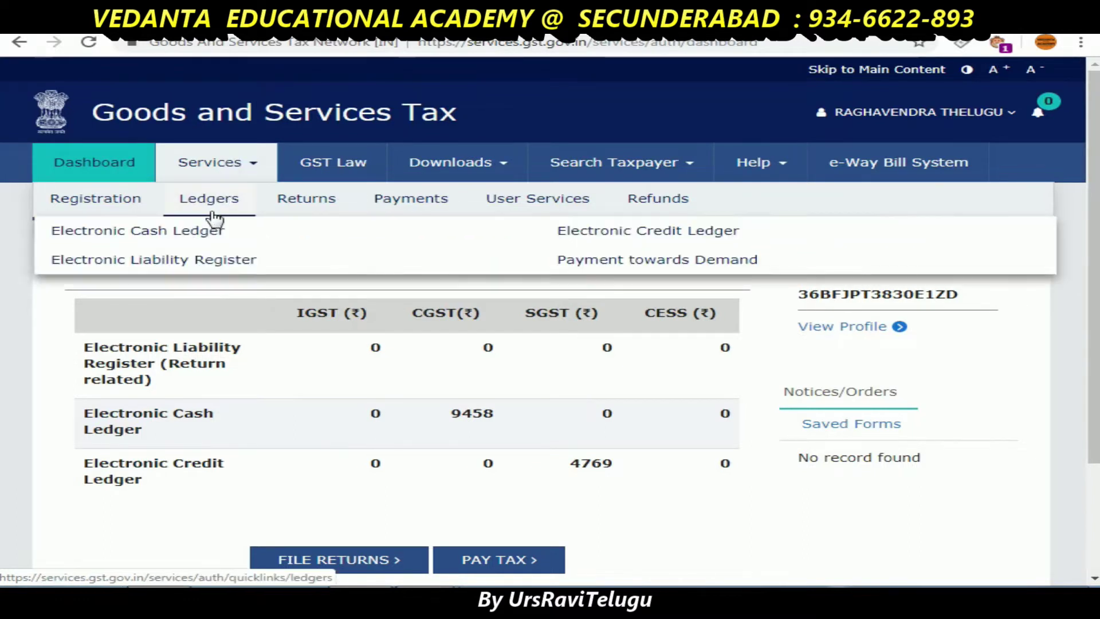
click(197, 236)
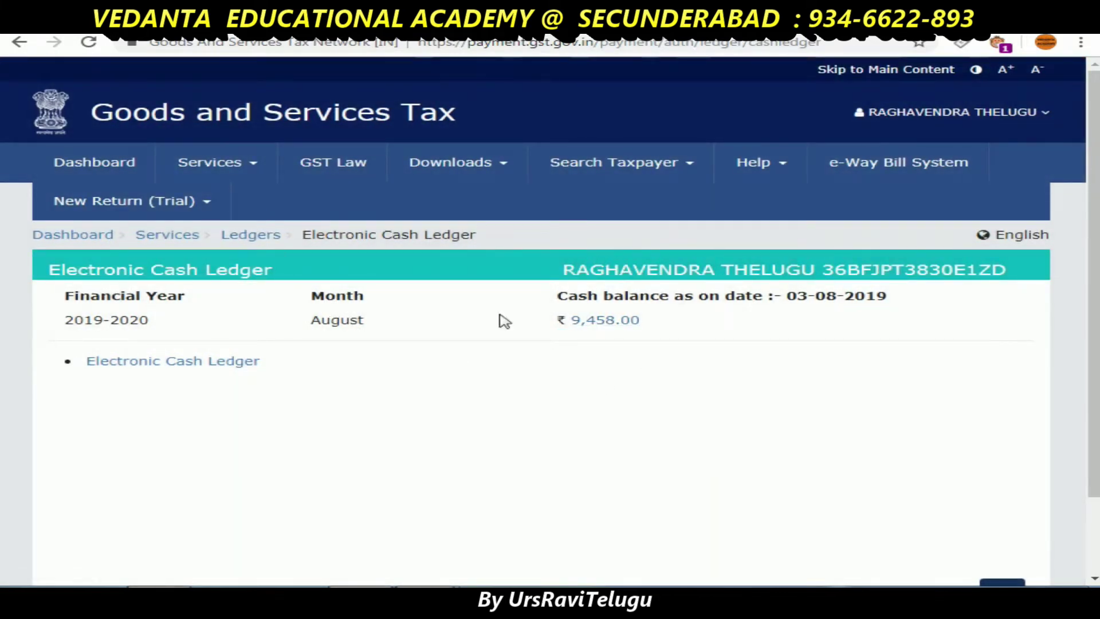
click(258, 173)
mouse_move(439, 211)
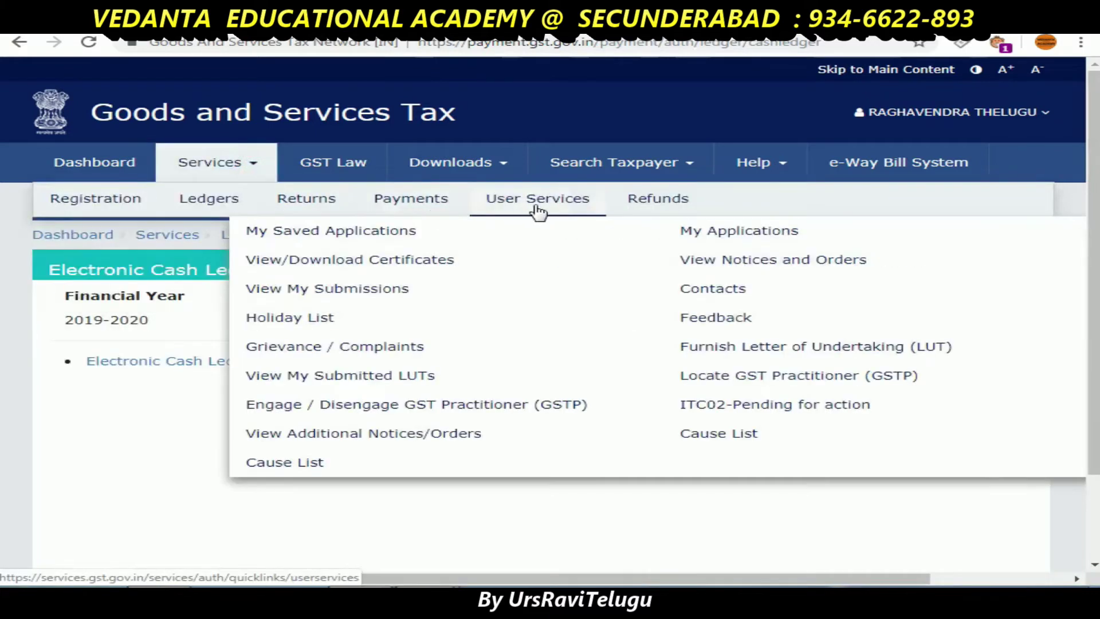
mouse_move(660, 208)
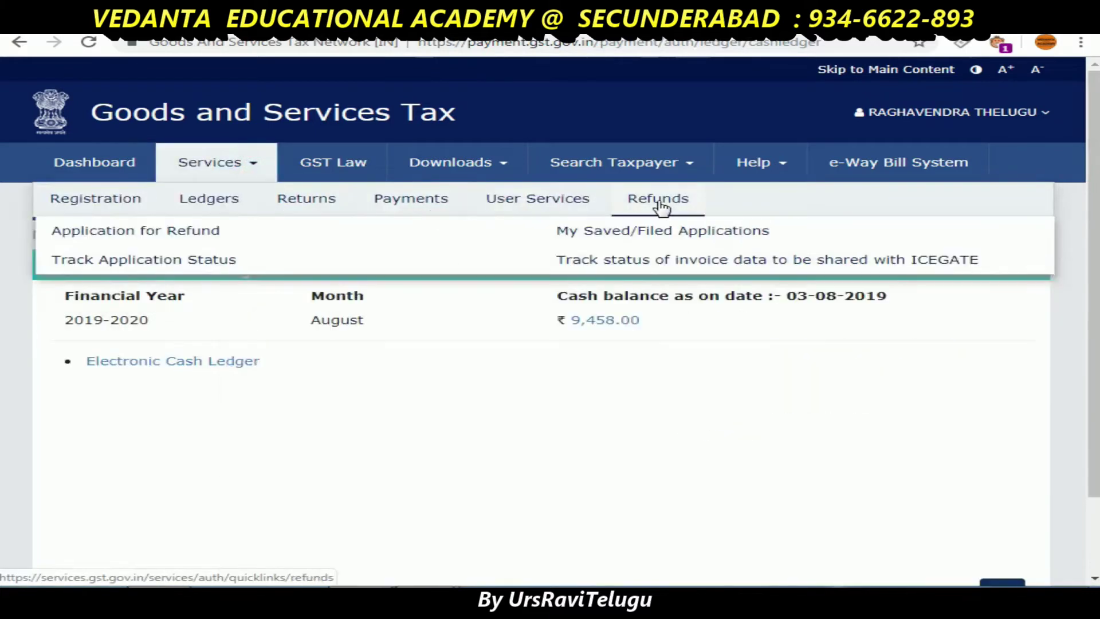
- Create an Application for Refund of type 'Refund of Excess Balance in Electronic Cash Ledger'
click(191, 240)
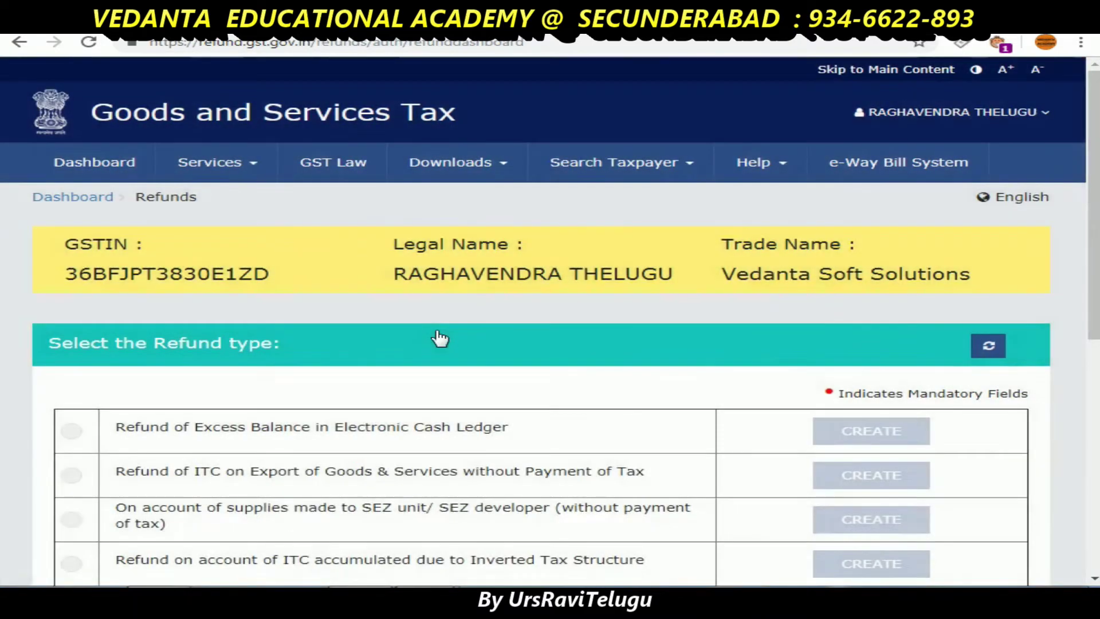
scroll(440, 337, down, 1)
scroll(440, 337, down, 2)
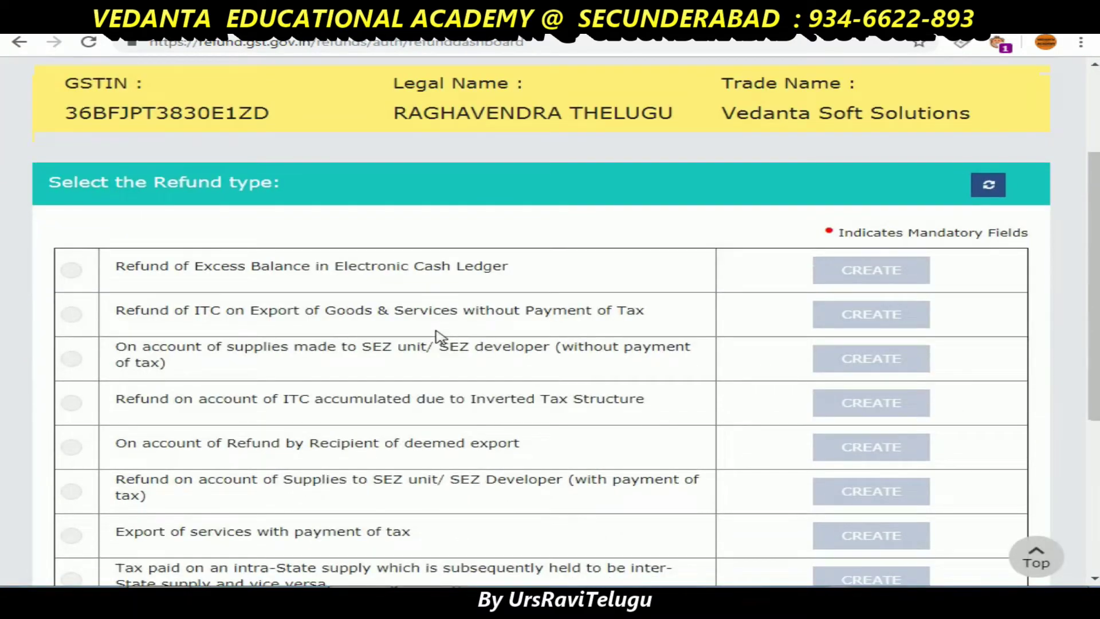
click(73, 273)
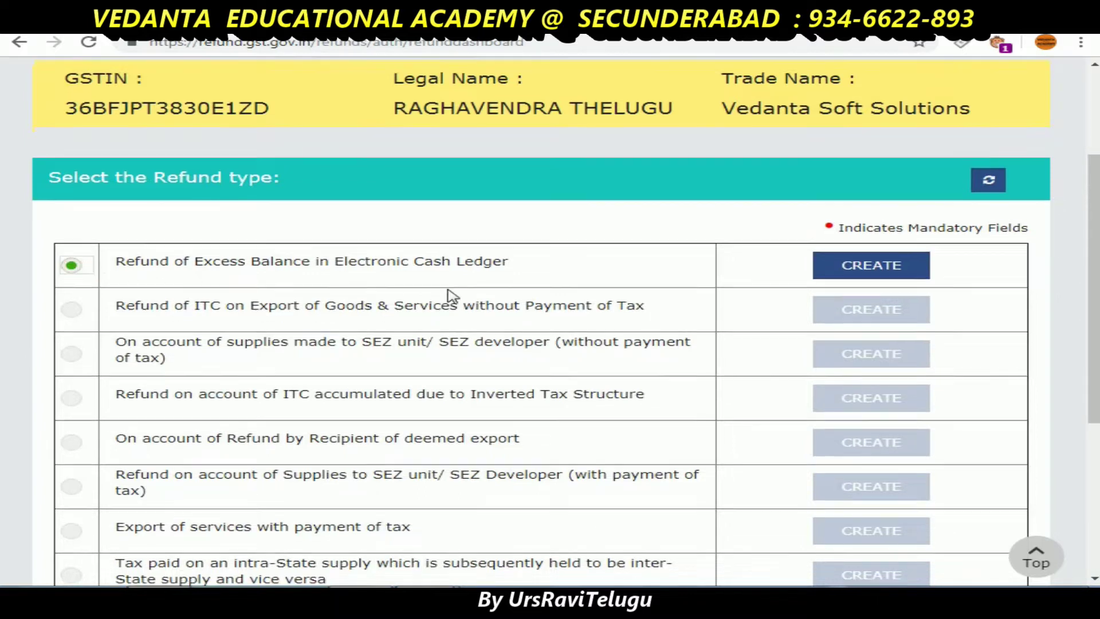
scroll(449, 294, down, 5)
scroll(449, 294, up, 6)
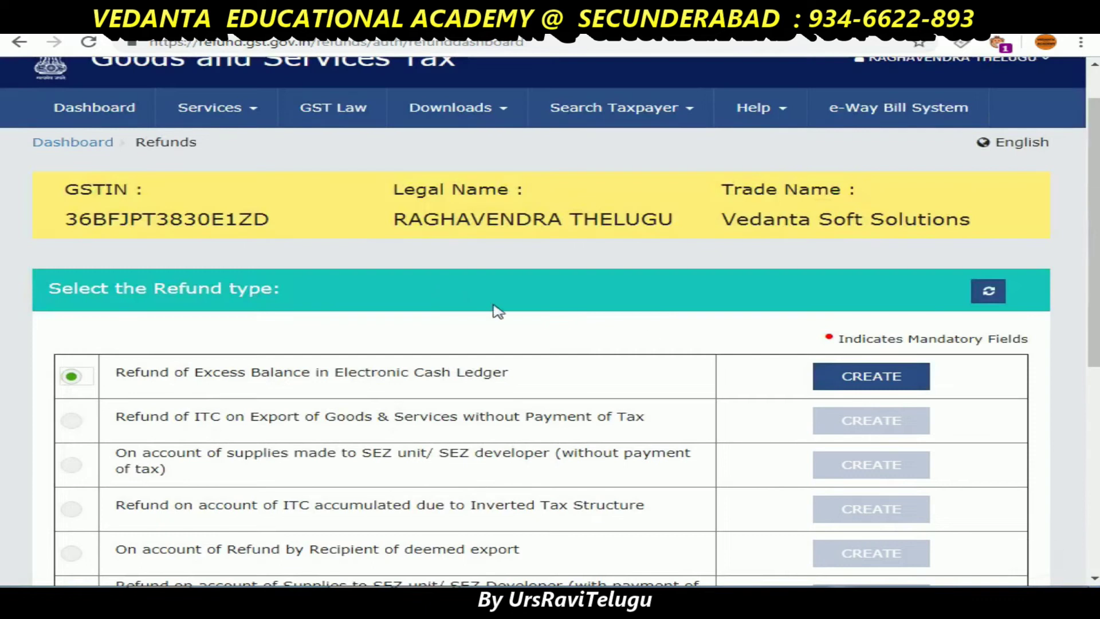
click(860, 378)
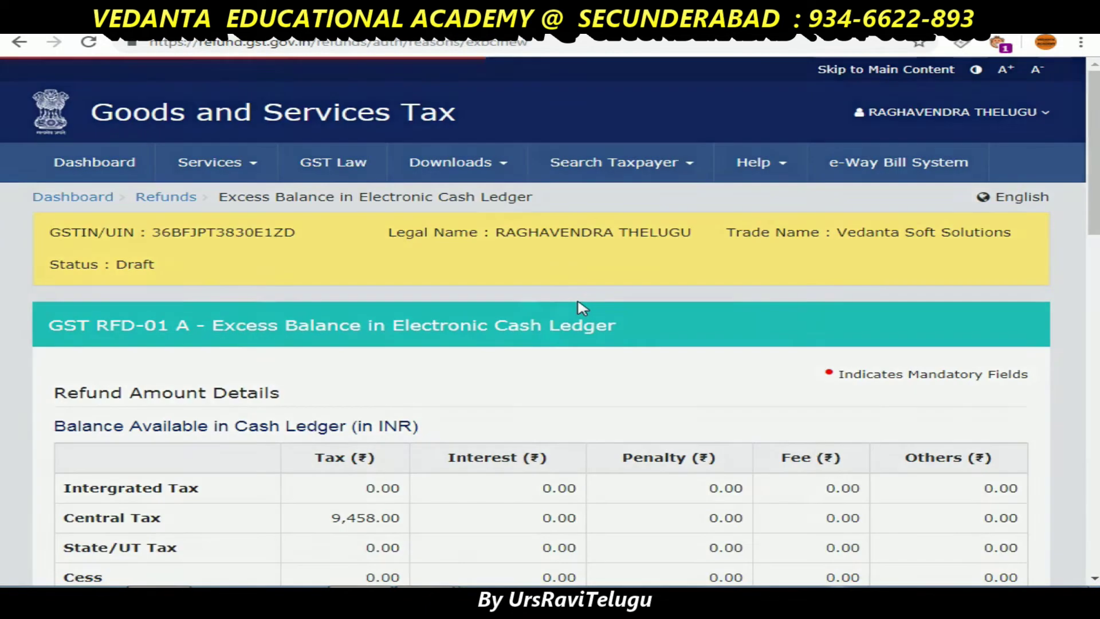
- Review the RFD-01 A form and highlight its cash ledger balance heading
scroll(583, 308, down, 4)
scroll(582, 308, down, 5)
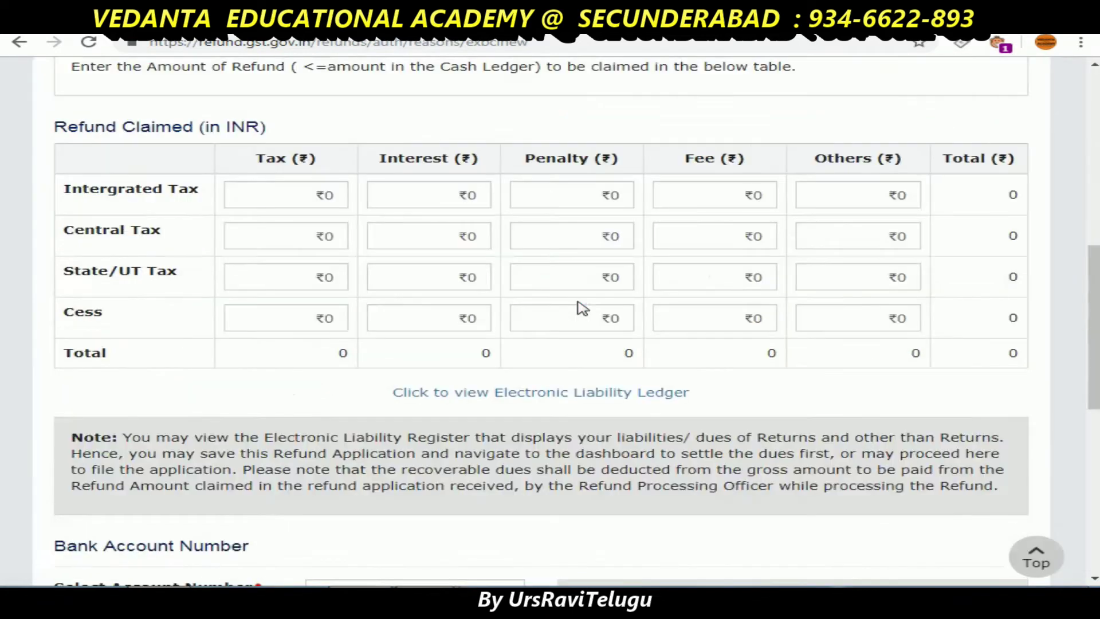
scroll(268, 348, up, 3)
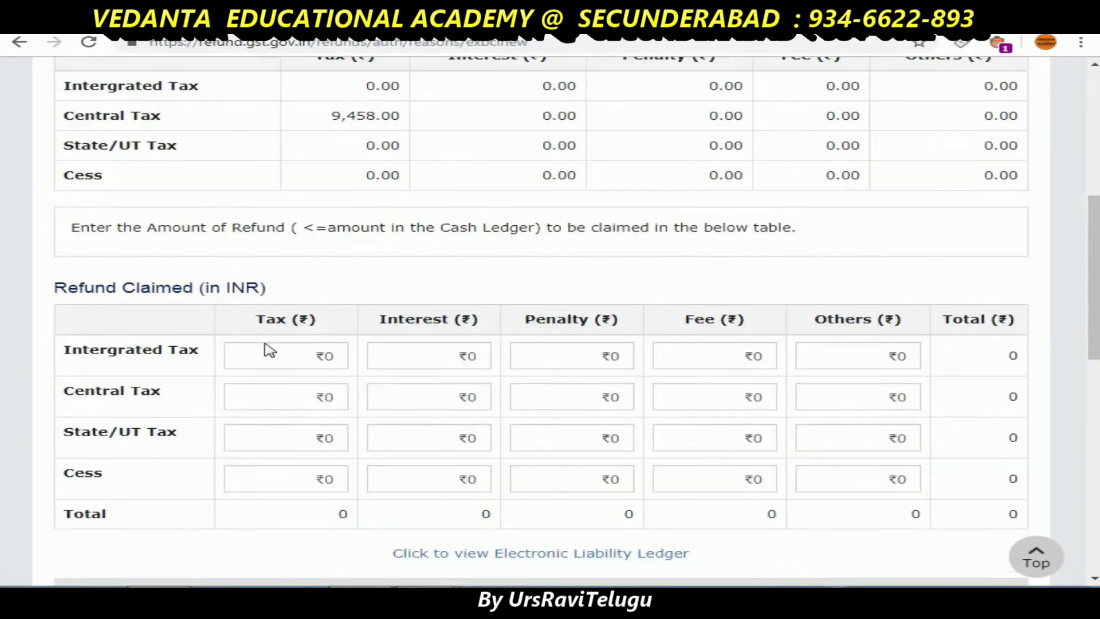
scroll(286, 341, up, 3)
drag(82, 184, 67, 183)
drag(147, 181, 316, 184)
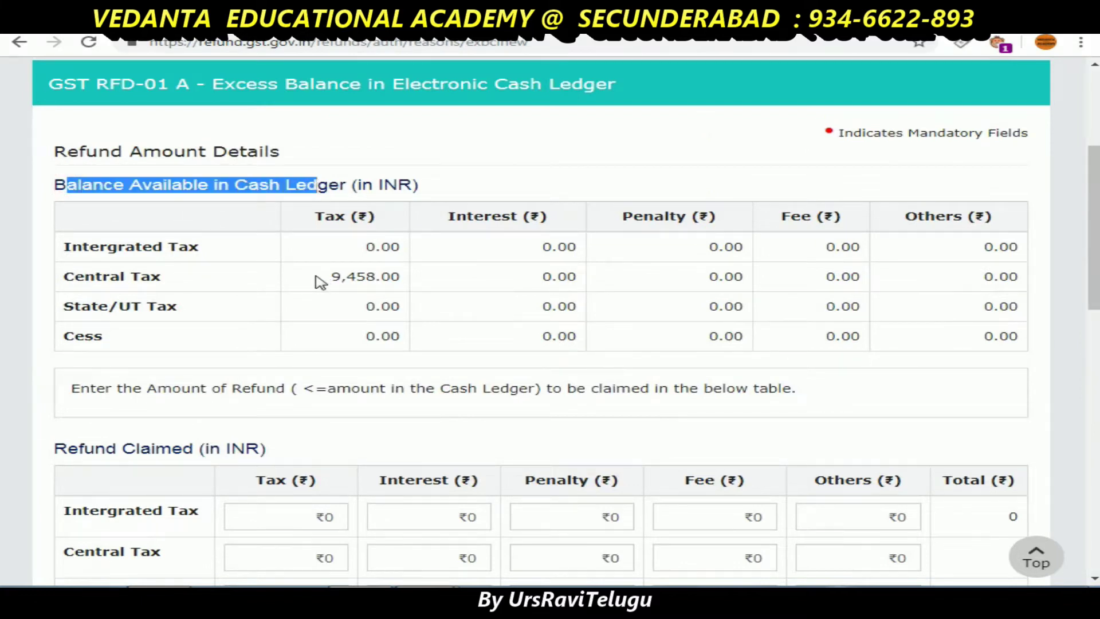
drag(320, 281, 392, 277)
scroll(378, 310, down, 3)
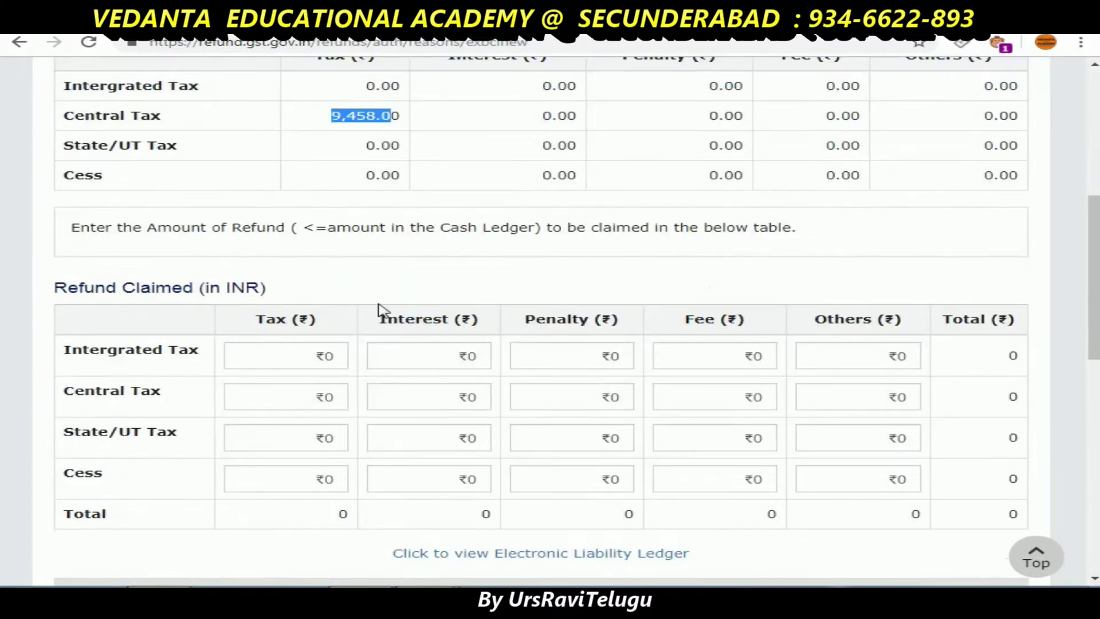
- Claim 9458 Central Tax refund to the State Bank of India account and save the draft
click(311, 397)
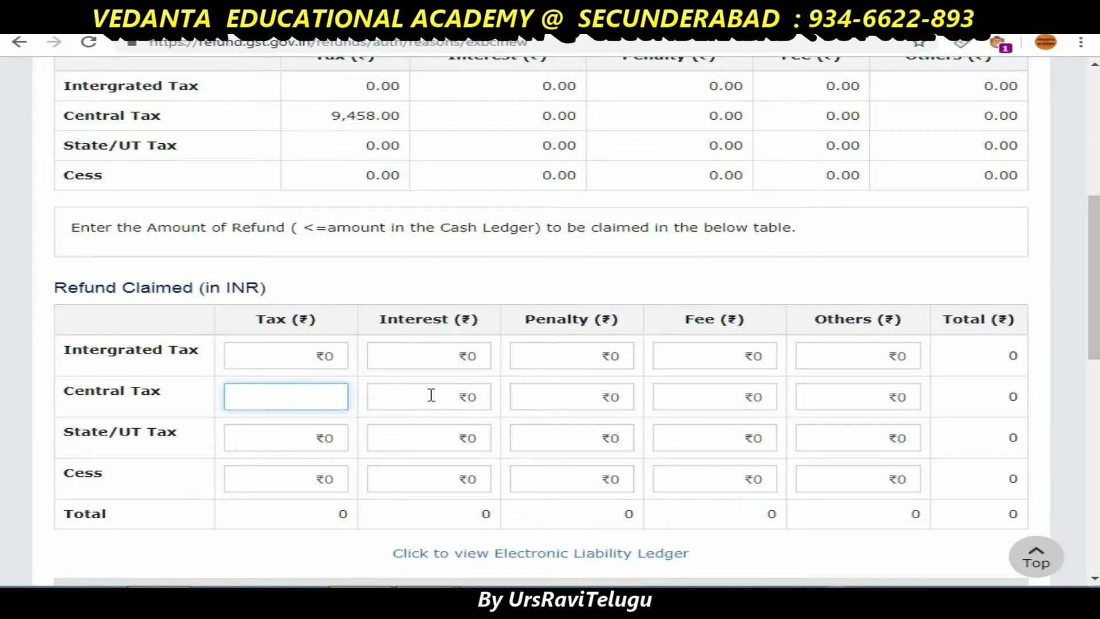
text(9458)
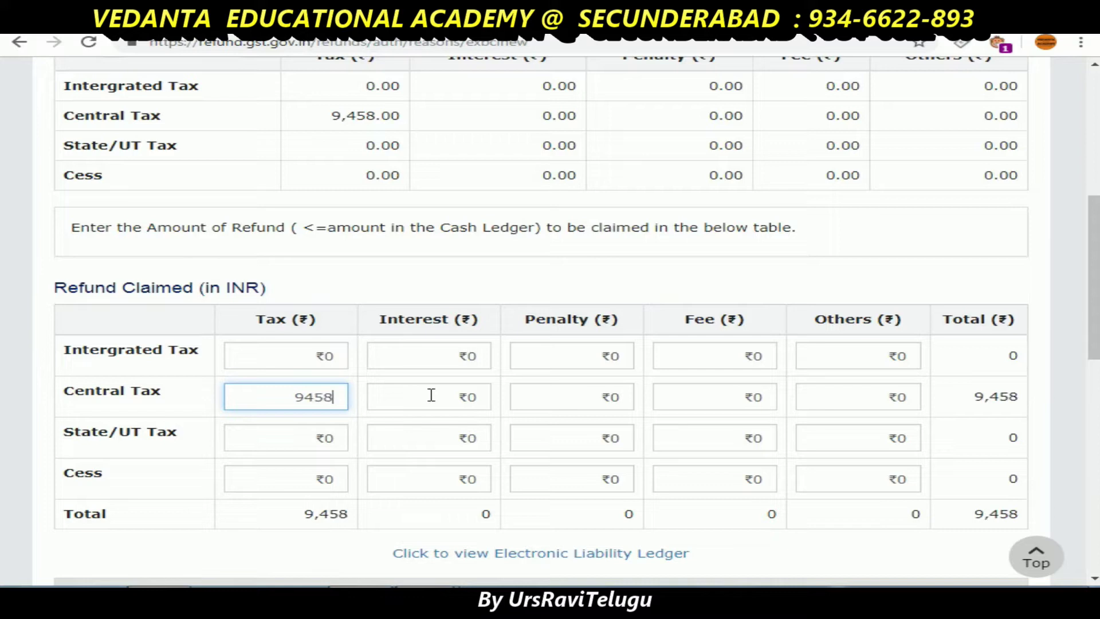
click(335, 538)
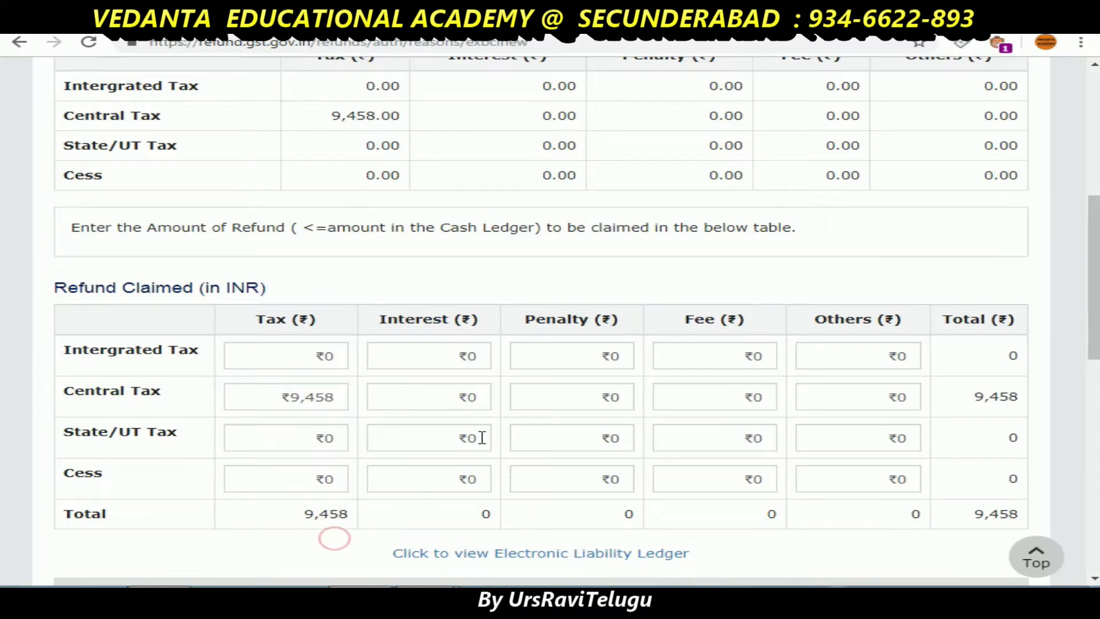
scroll(482, 436, down, 3)
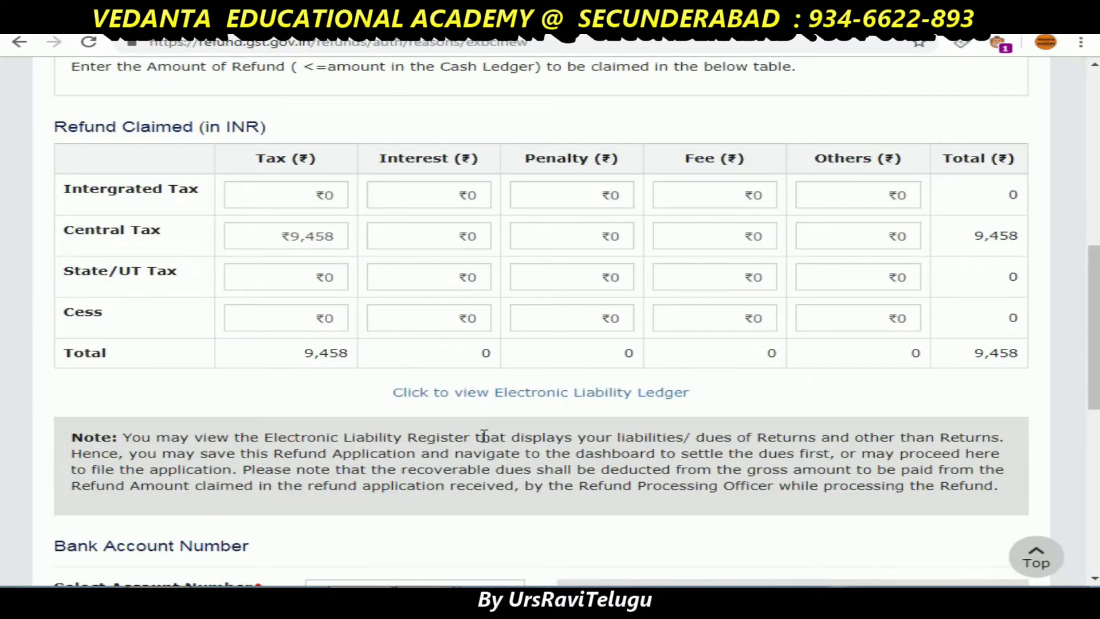
scroll(484, 436, down, 3)
click(484, 436)
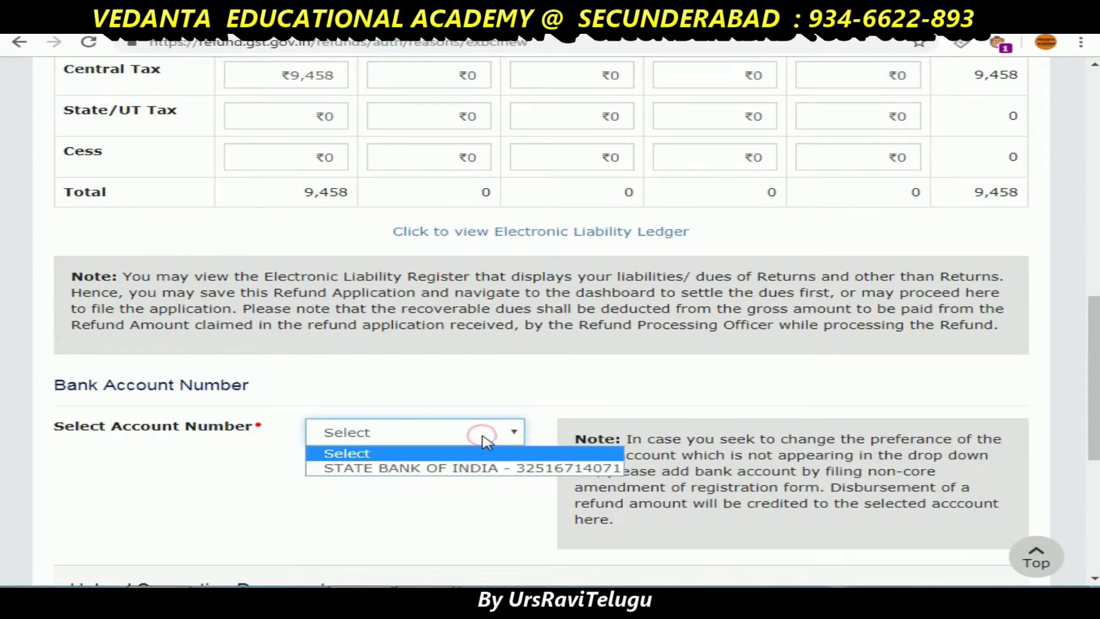
click(498, 468)
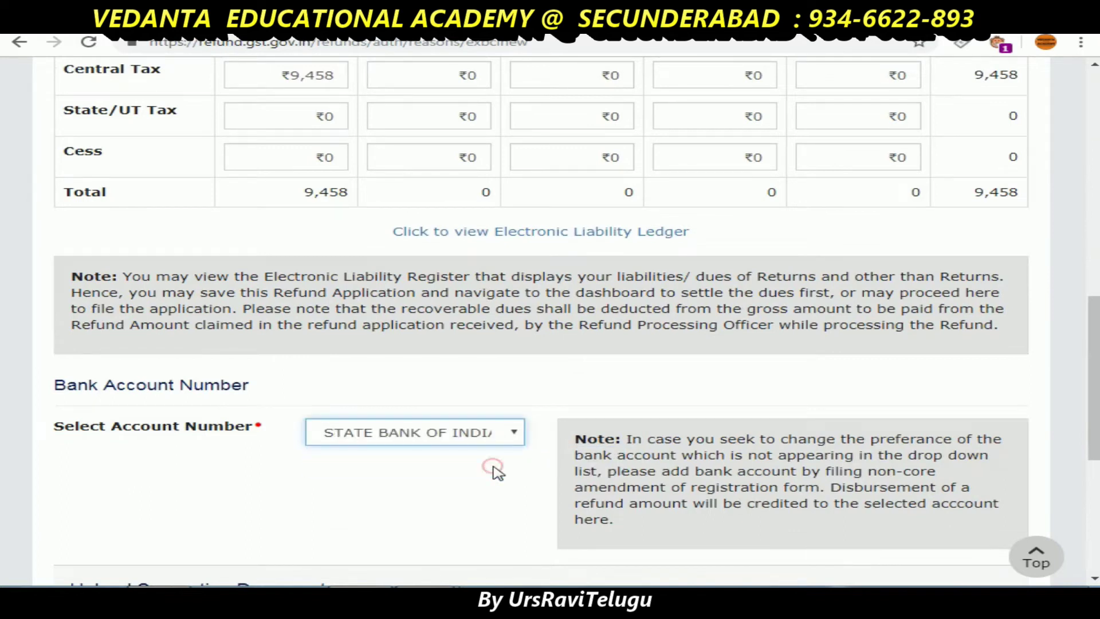
scroll(493, 468, down, 6)
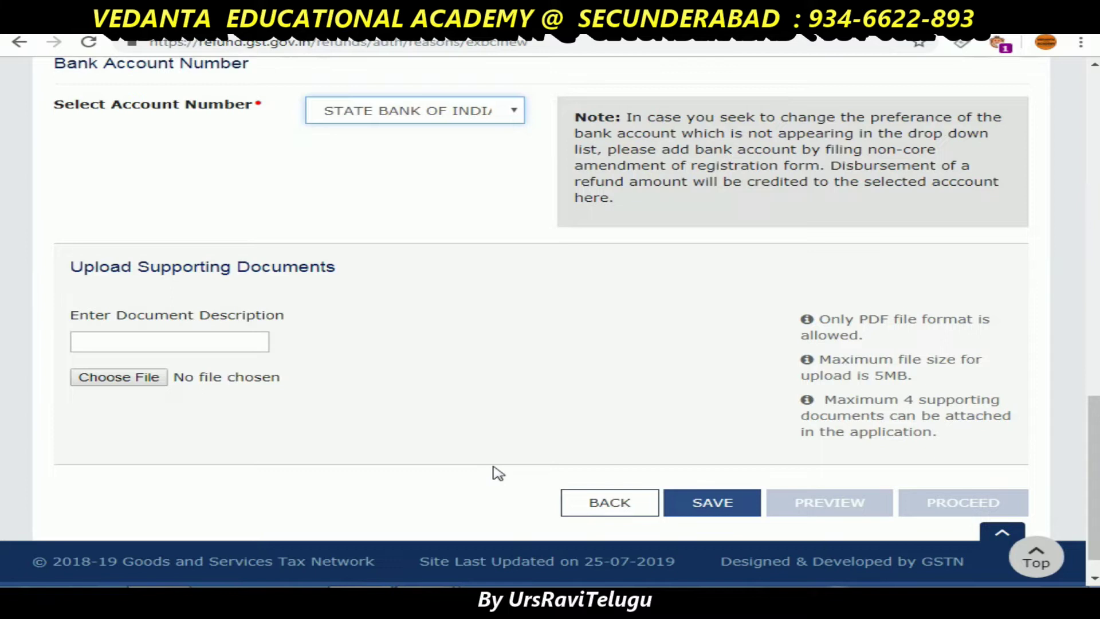
click(706, 506)
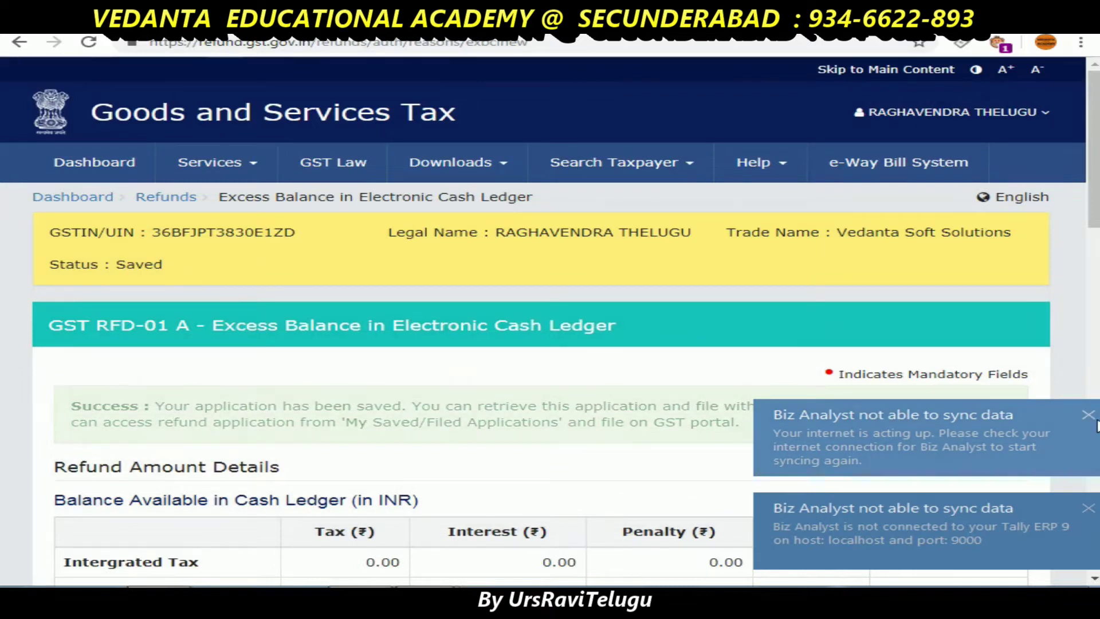
- Dismiss both sync-error notifications and proceed to the filing declaration
click(1087, 415)
click(1088, 507)
scroll(897, 442, down, 1)
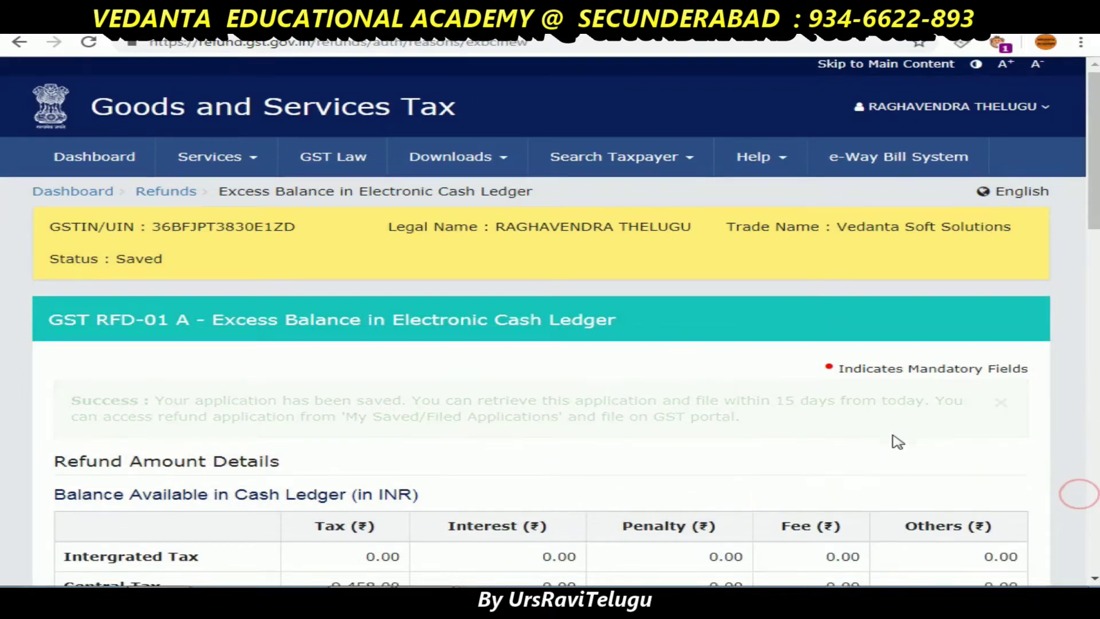
scroll(898, 442, down, 15)
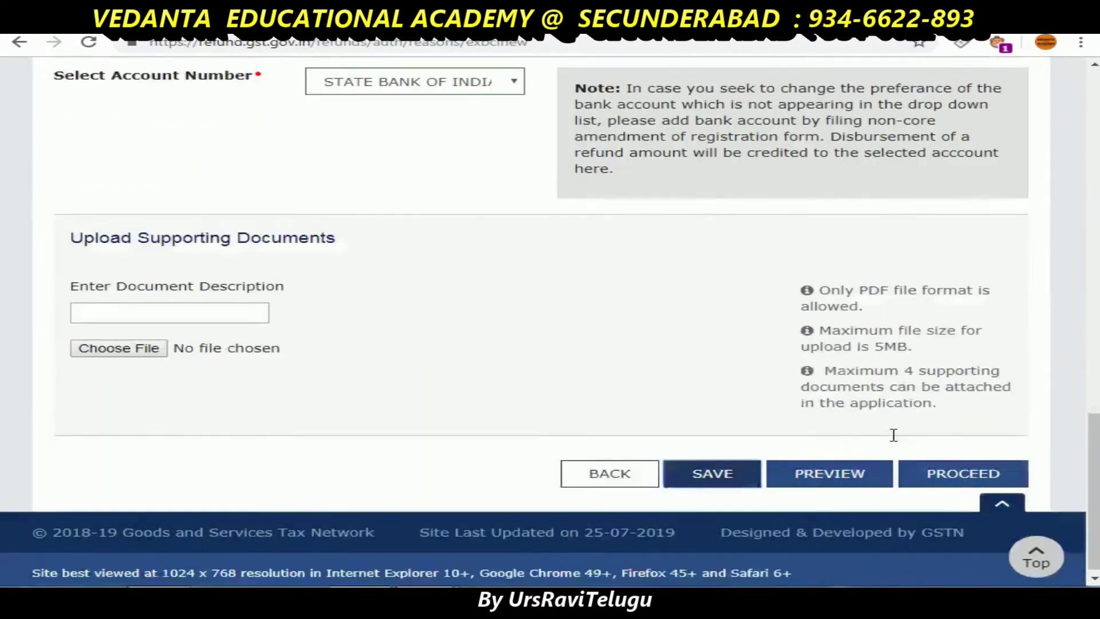
click(938, 471)
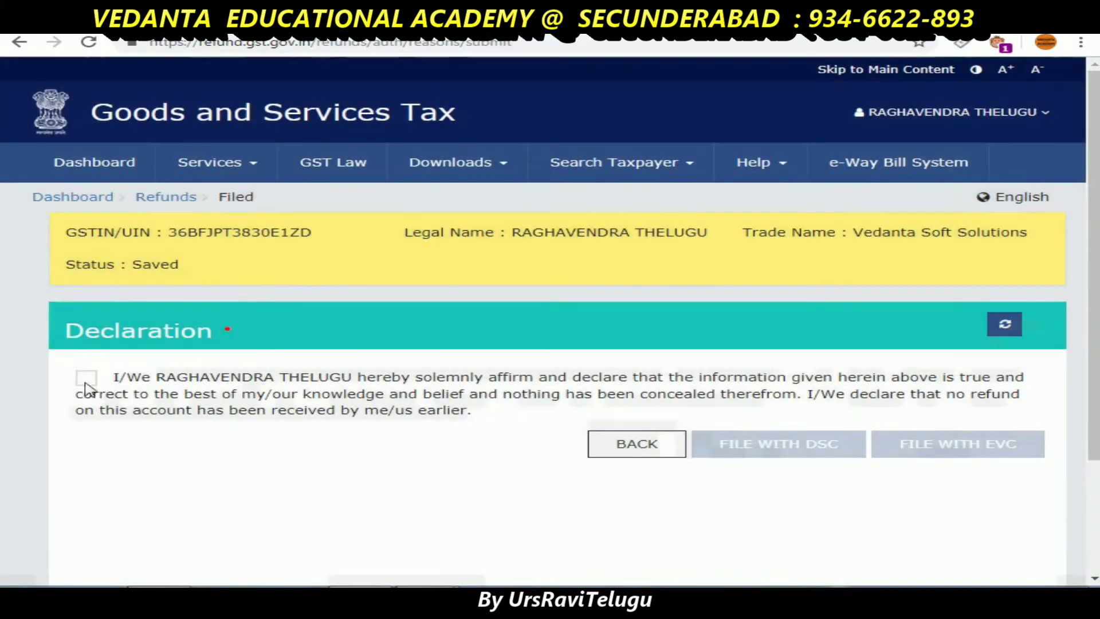
- Affirm the declaration, select the authorised signatory, file with EVC, and dismiss the colour-scheme prompt
click(87, 379)
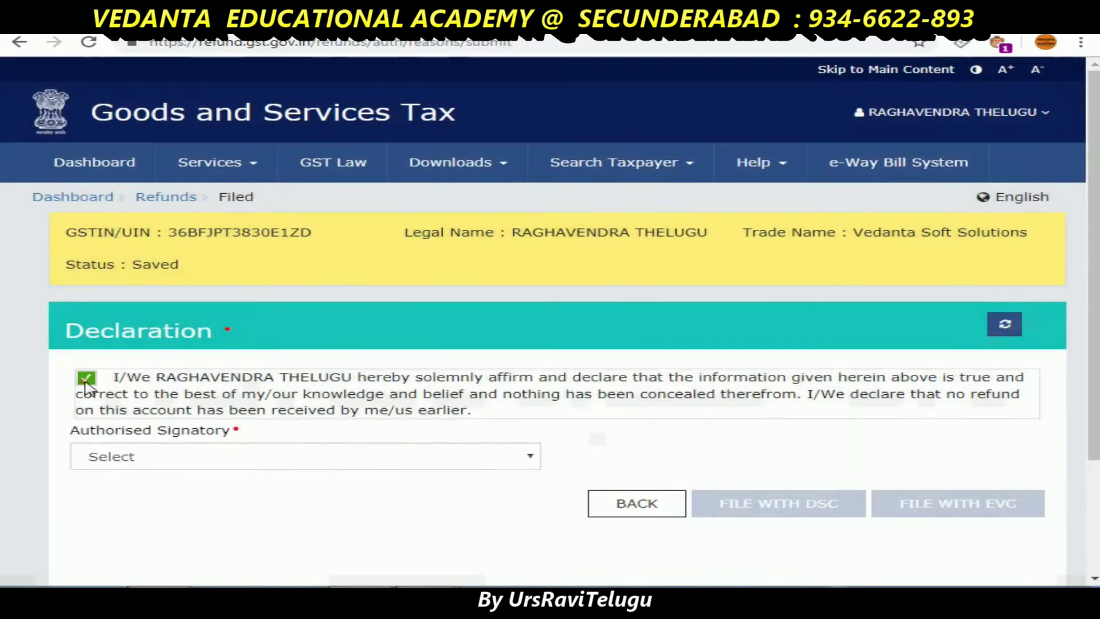
click(182, 458)
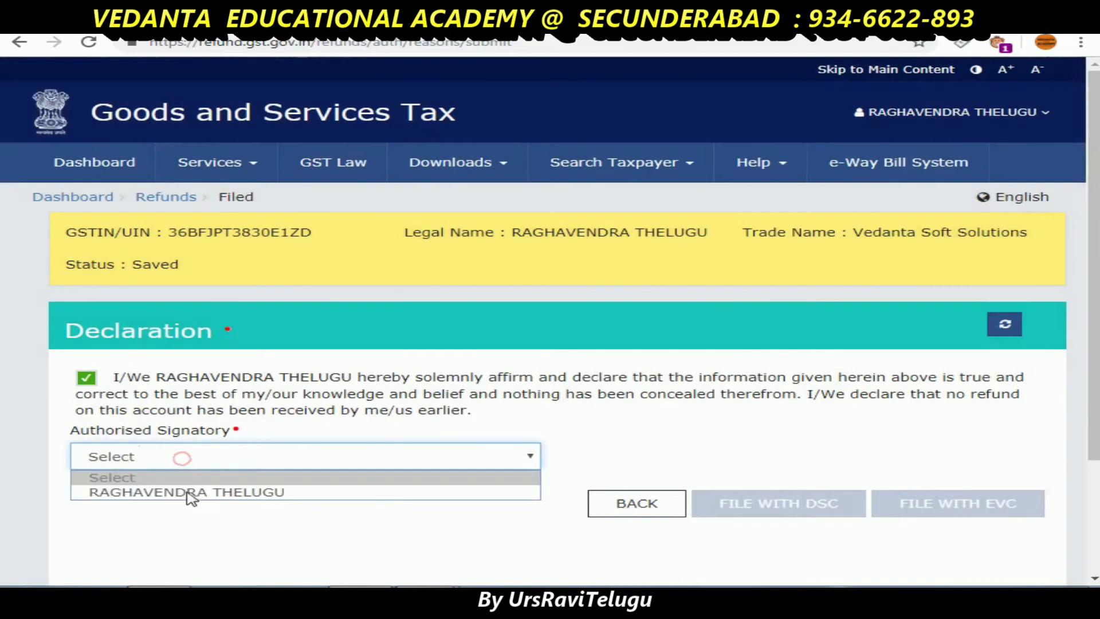
click(190, 494)
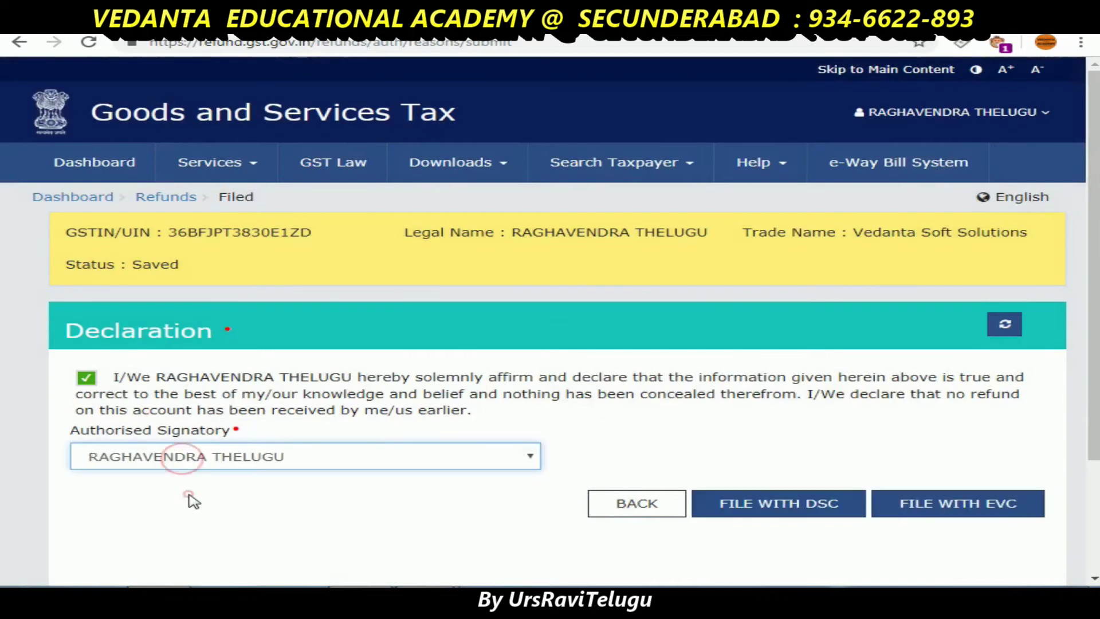
click(916, 509)
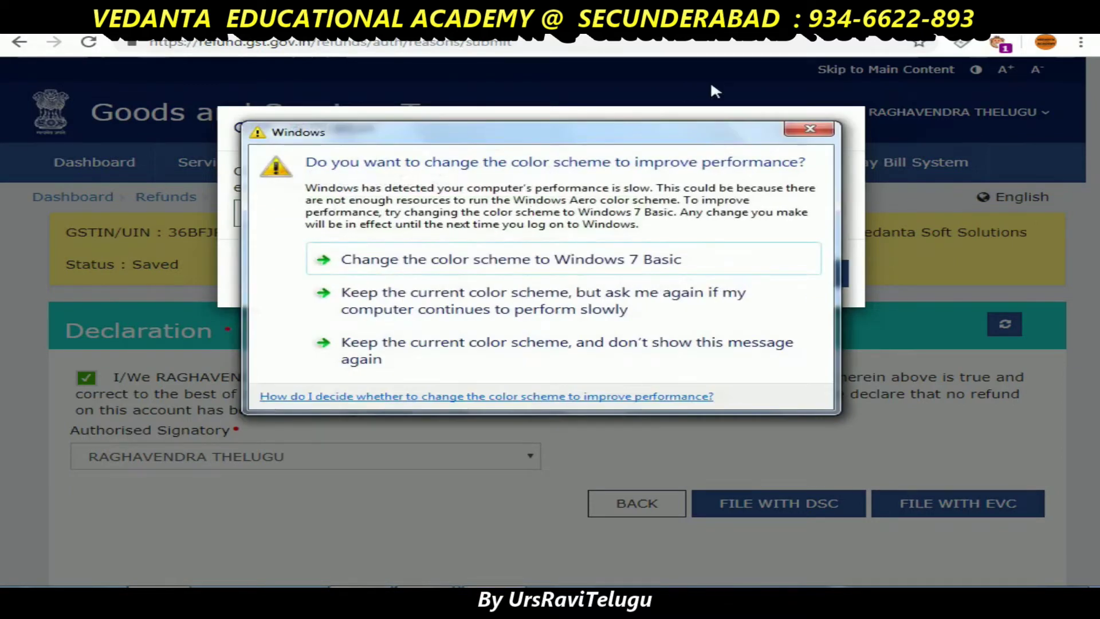
click(819, 130)
- Verify the filing with the OTP, decline saving the password, and open the ARN receipt PDF
click(452, 215)
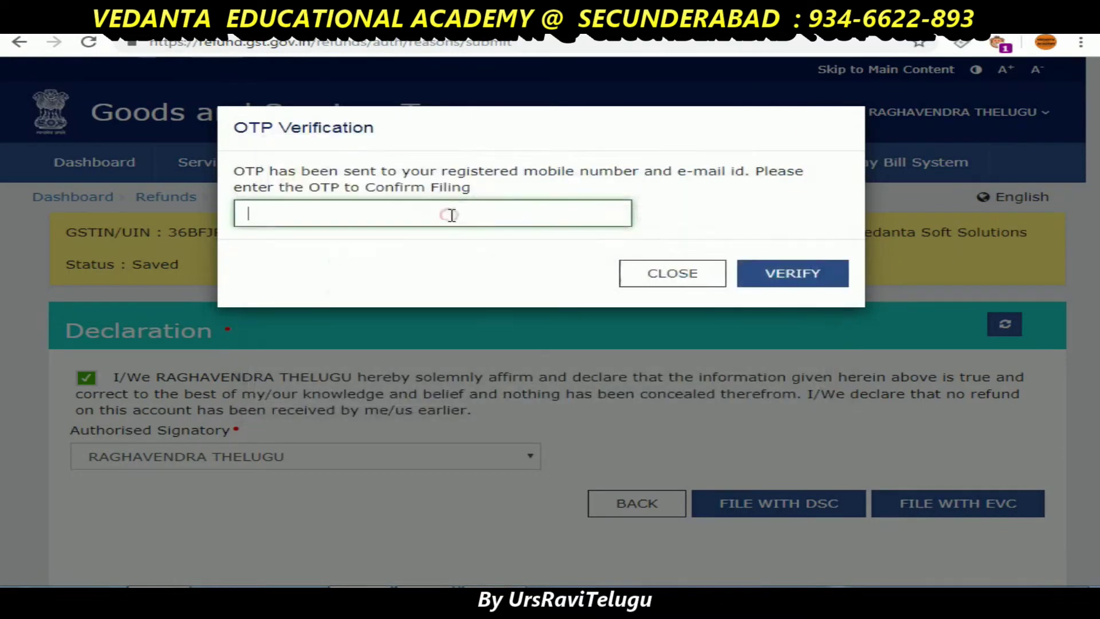
text(1)
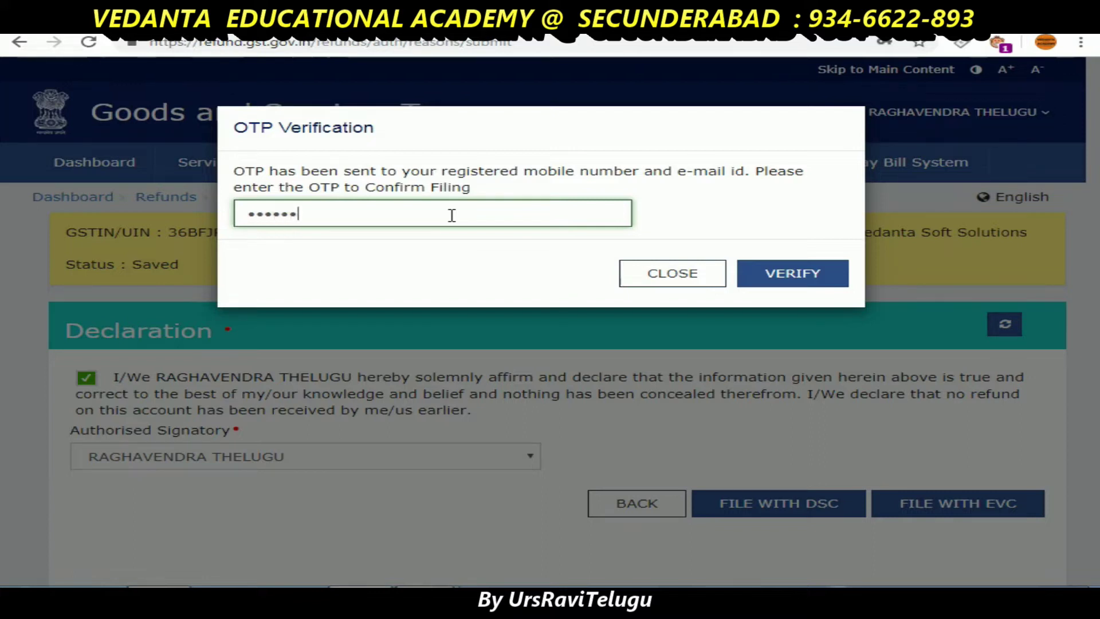
click(780, 279)
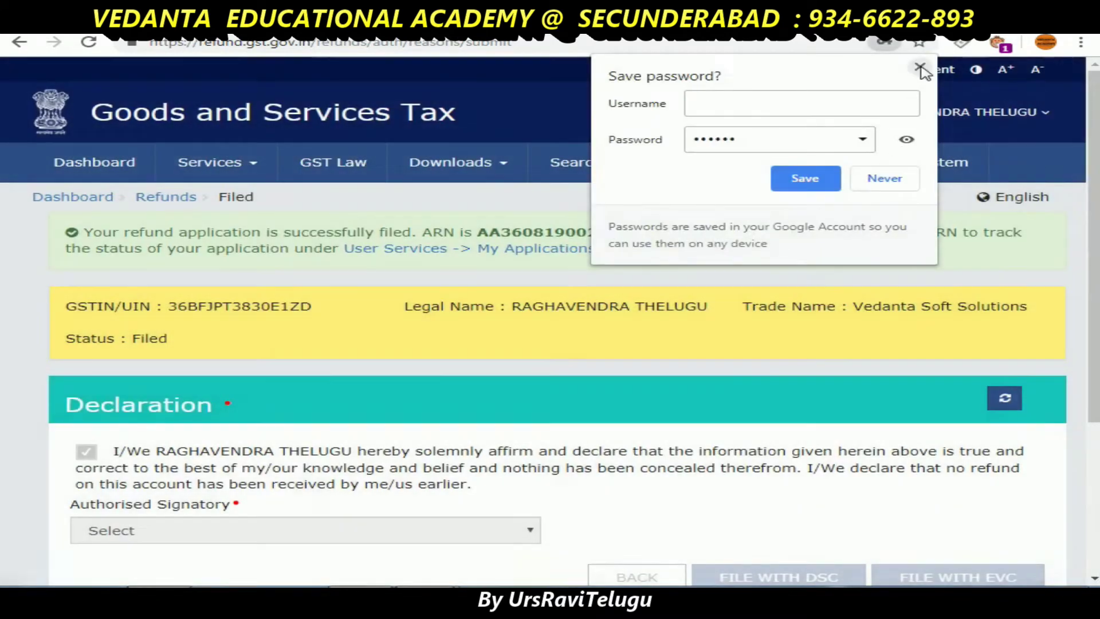
click(920, 67)
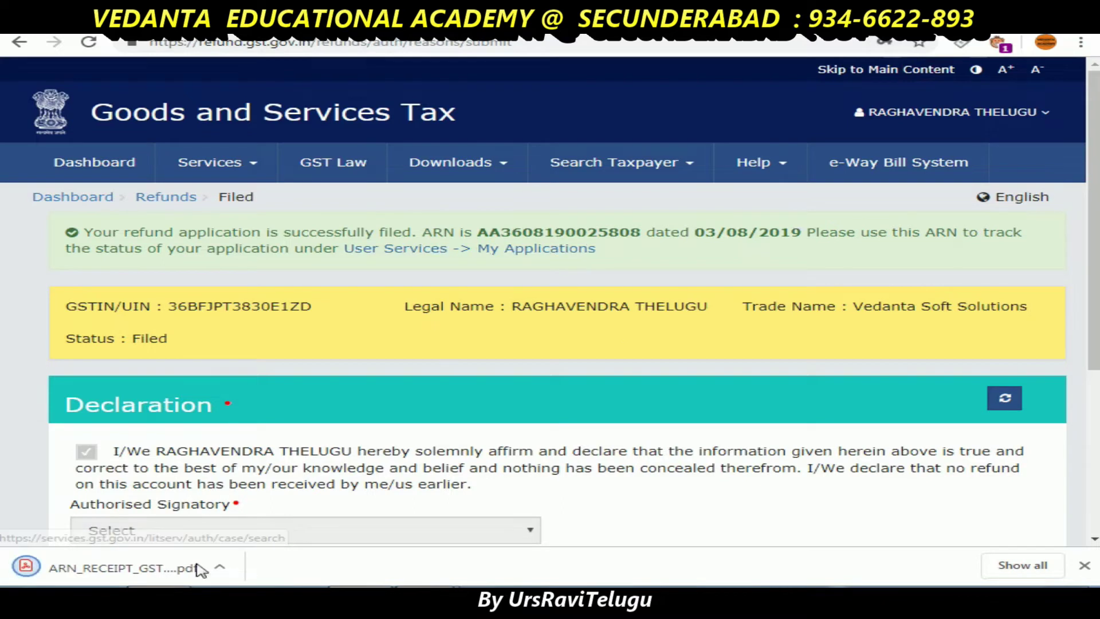
click(89, 574)
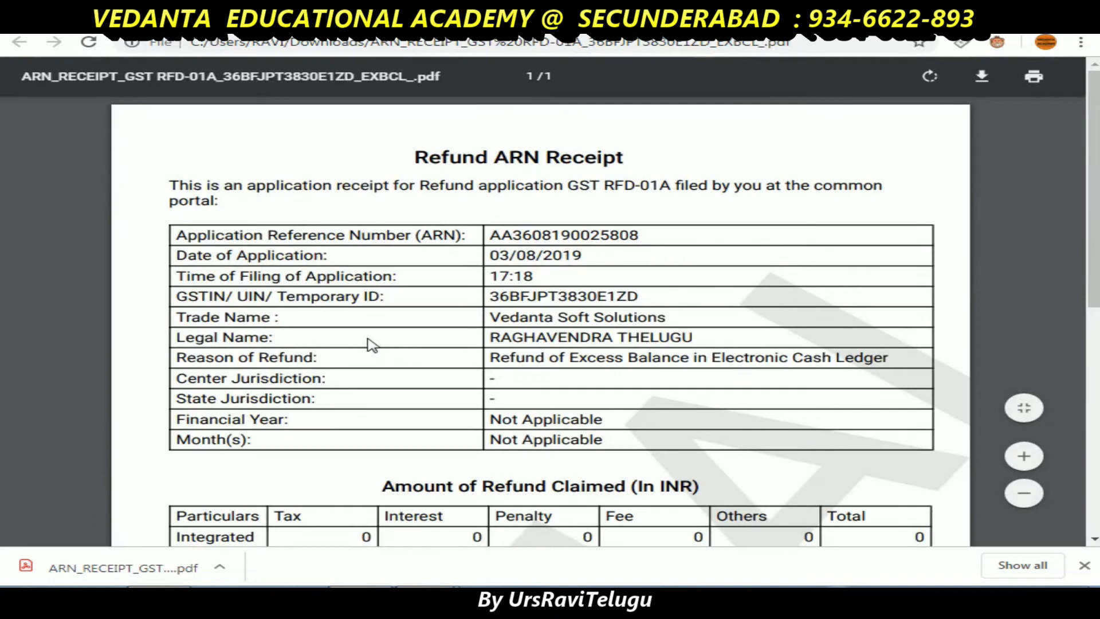
- Review the receipt's amounts and jurisdiction, select the ARN, and return to the portal
scroll(370, 344, down, 5)
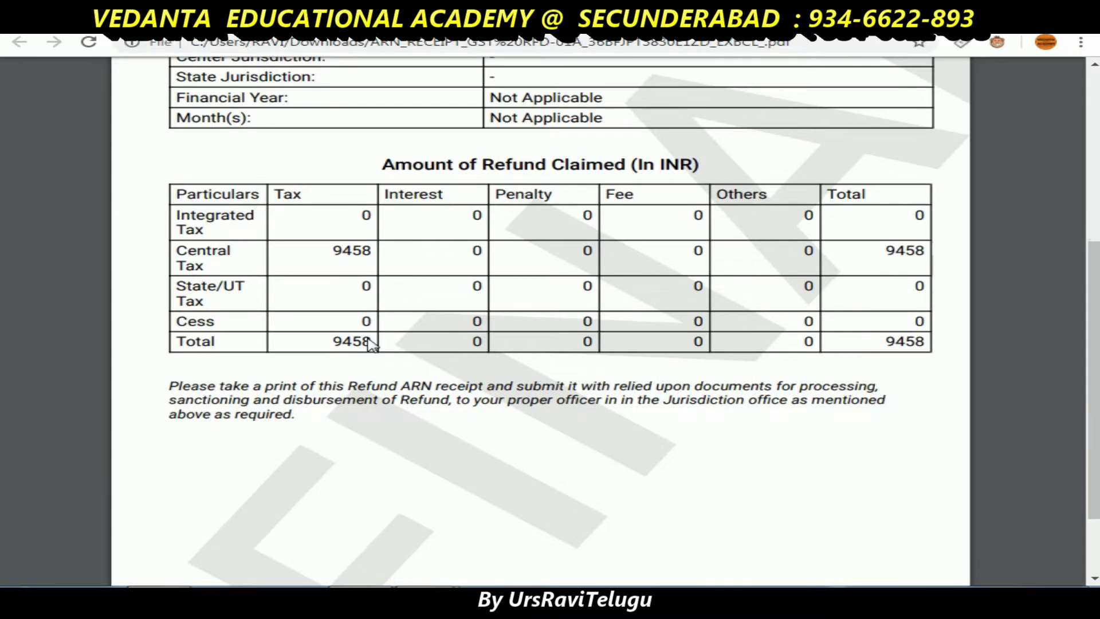
scroll(370, 342, down, 2)
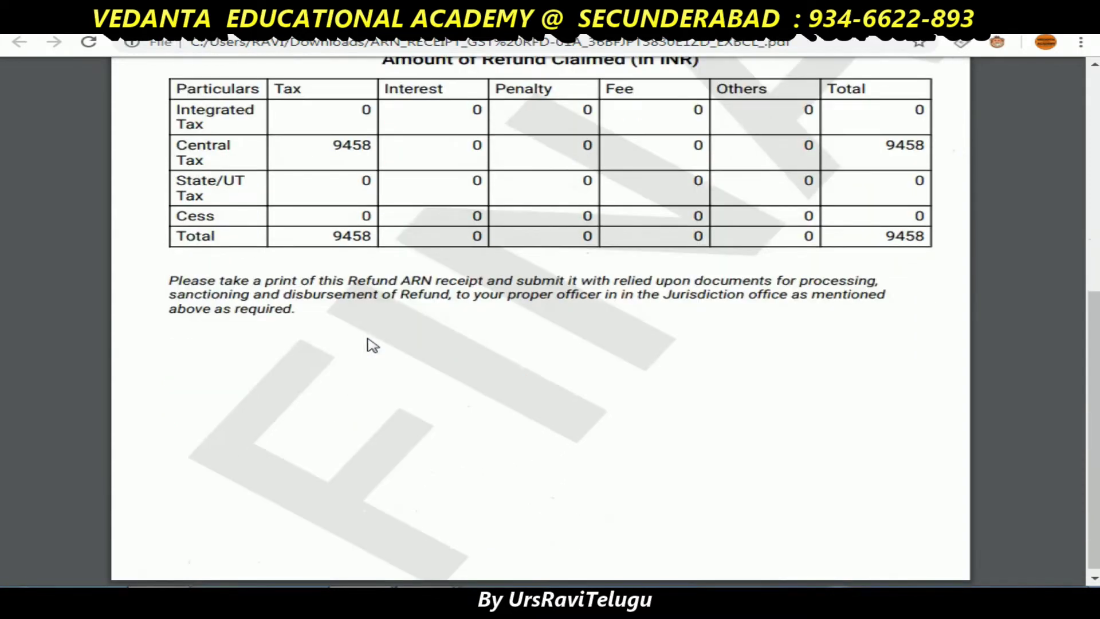
scroll(372, 345, up, 7)
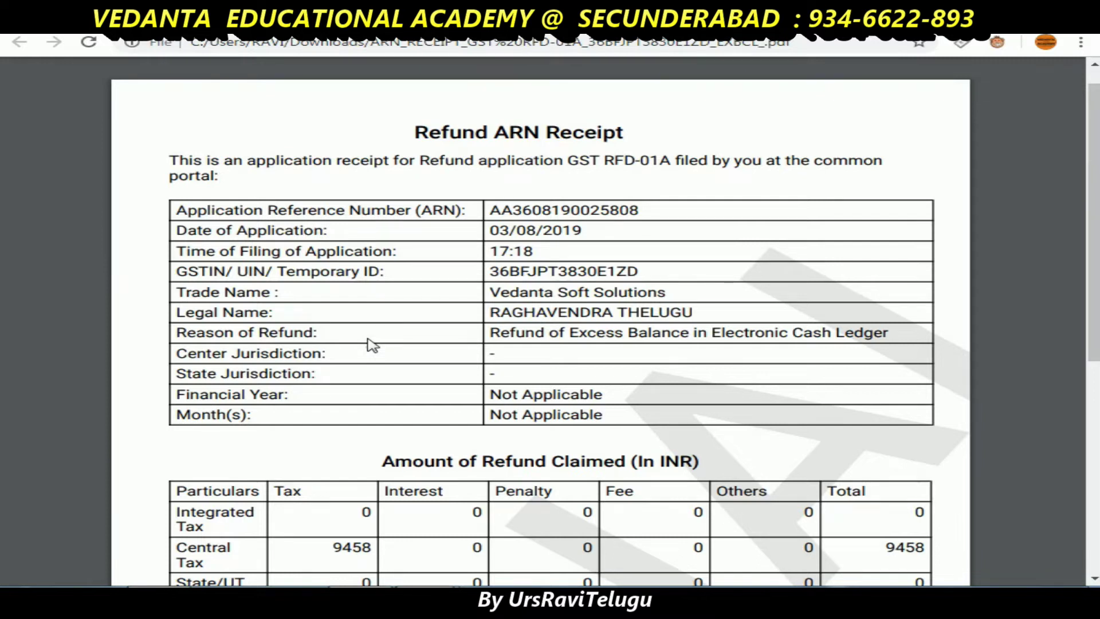
scroll(372, 345, down, 1)
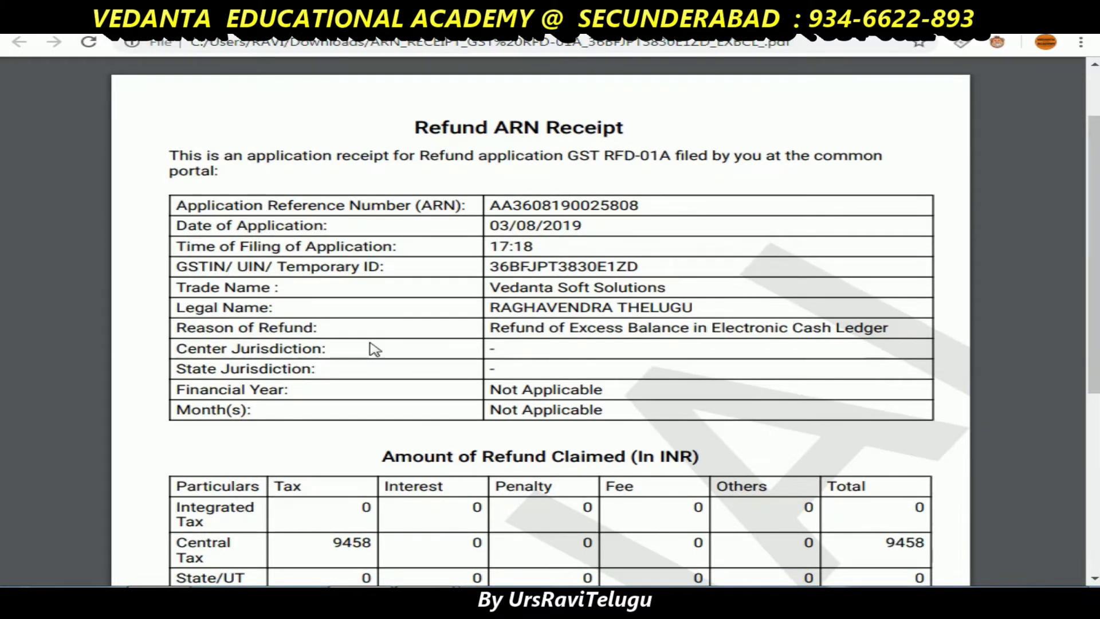
scroll(373, 351, down, 4)
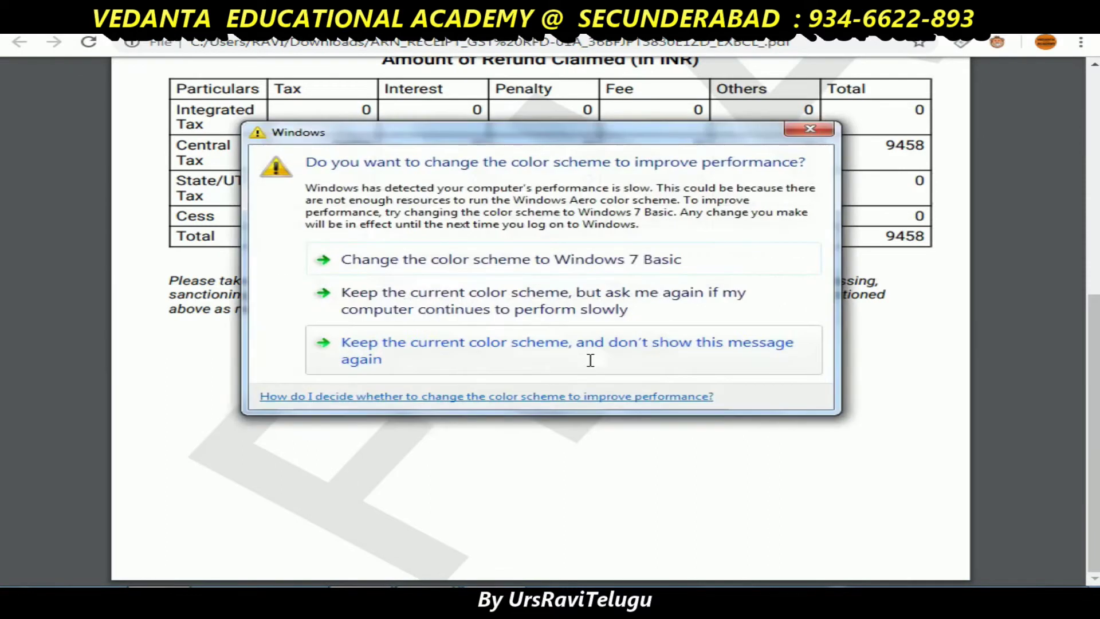
click(520, 356)
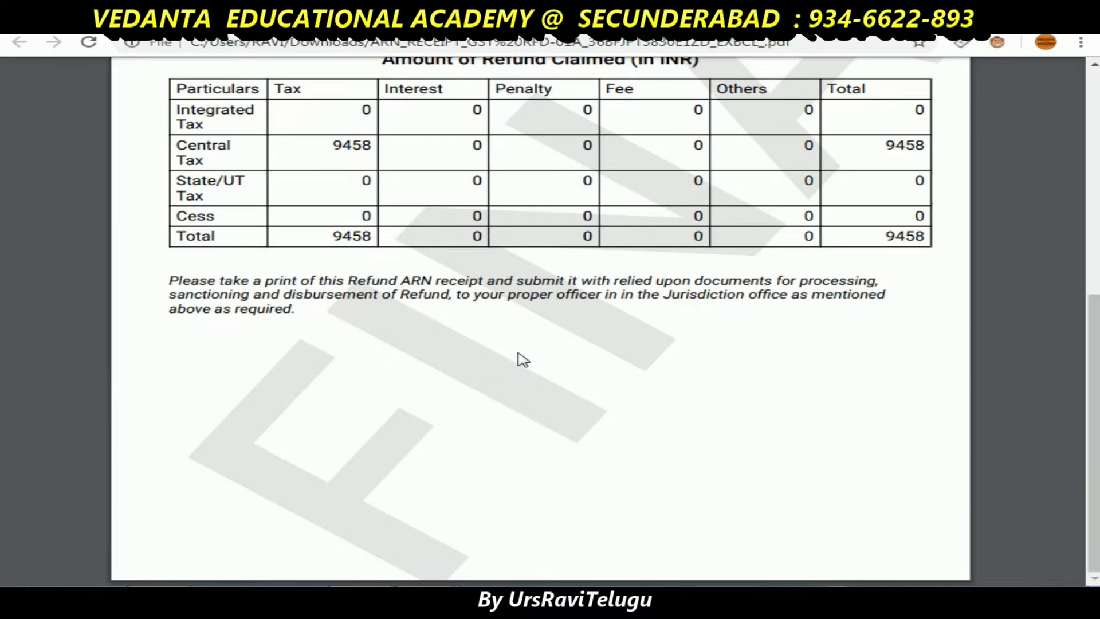
scroll(519, 354, up, 7)
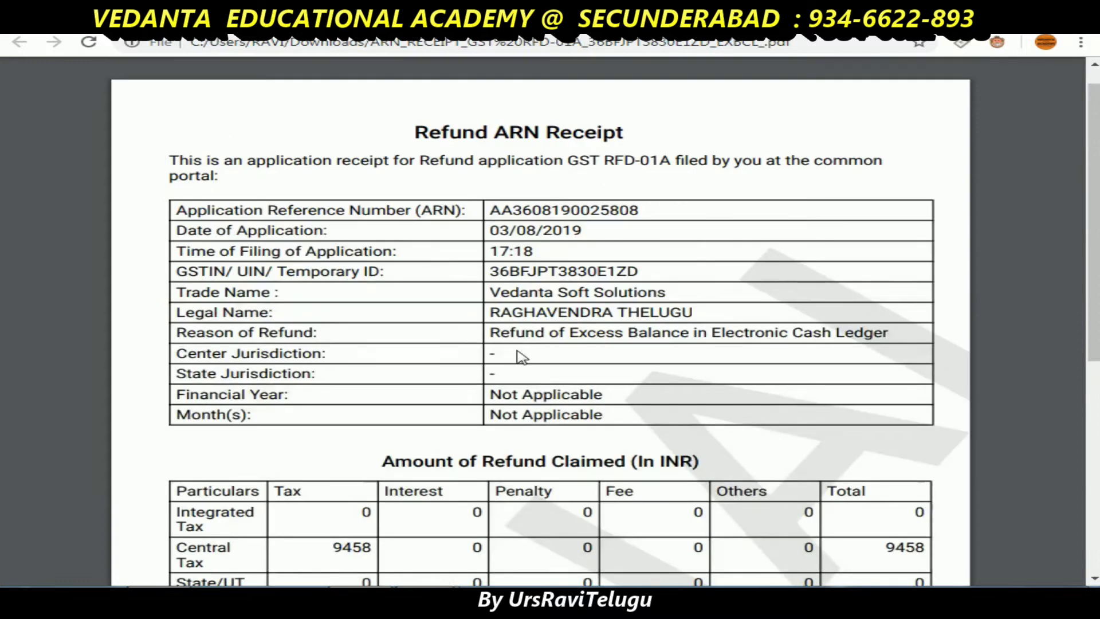
scroll(519, 354, up, 1)
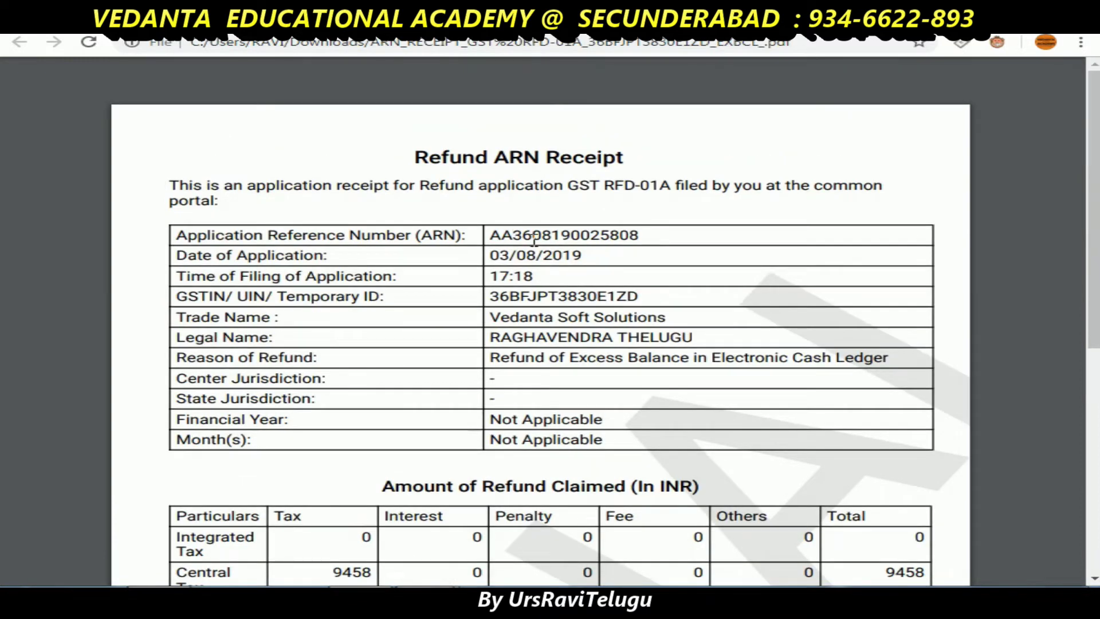
double_click(534, 232)
key(ctrl+c)
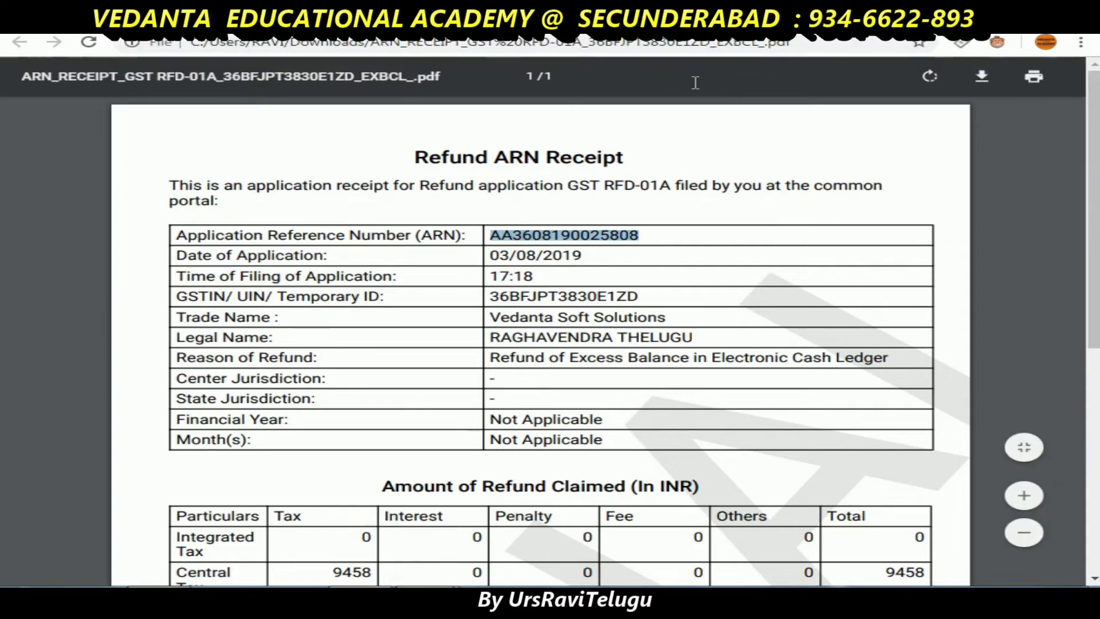
key(ctrl+w)
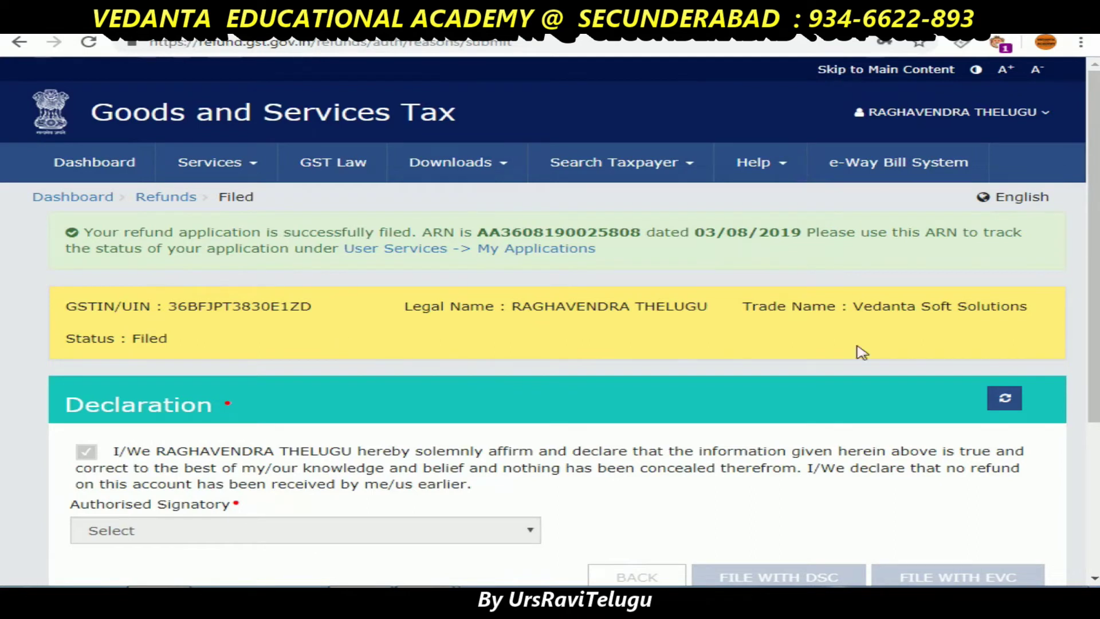
- Reload the filed refund page and go to Services > Refunds > Track Application Status
click(1004, 398)
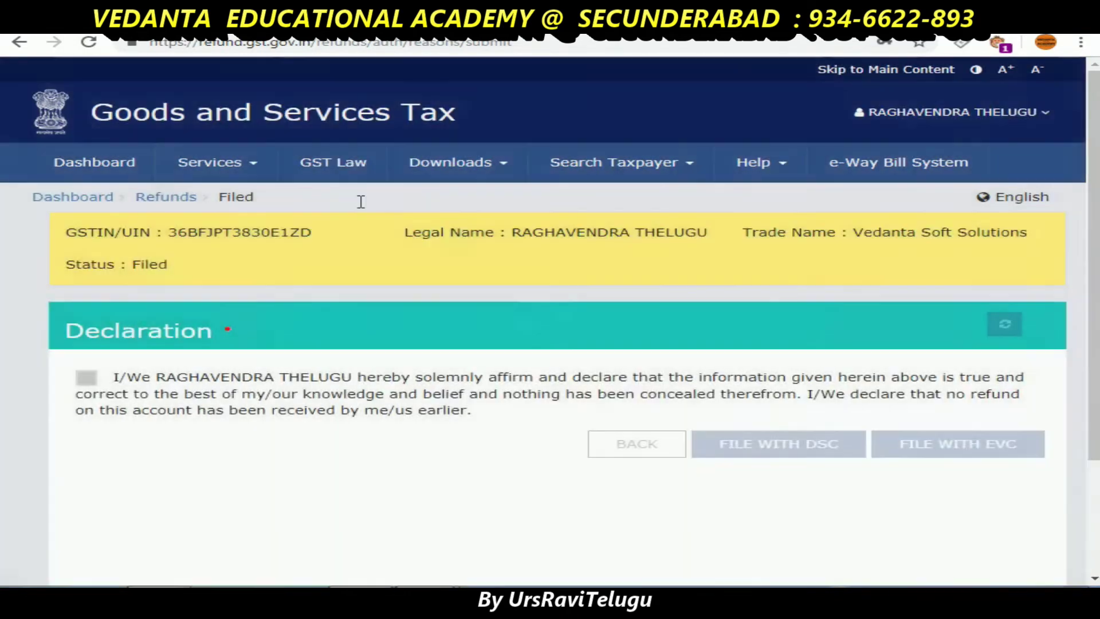
mouse_move(252, 164)
mouse_move(598, 204)
mouse_move(644, 199)
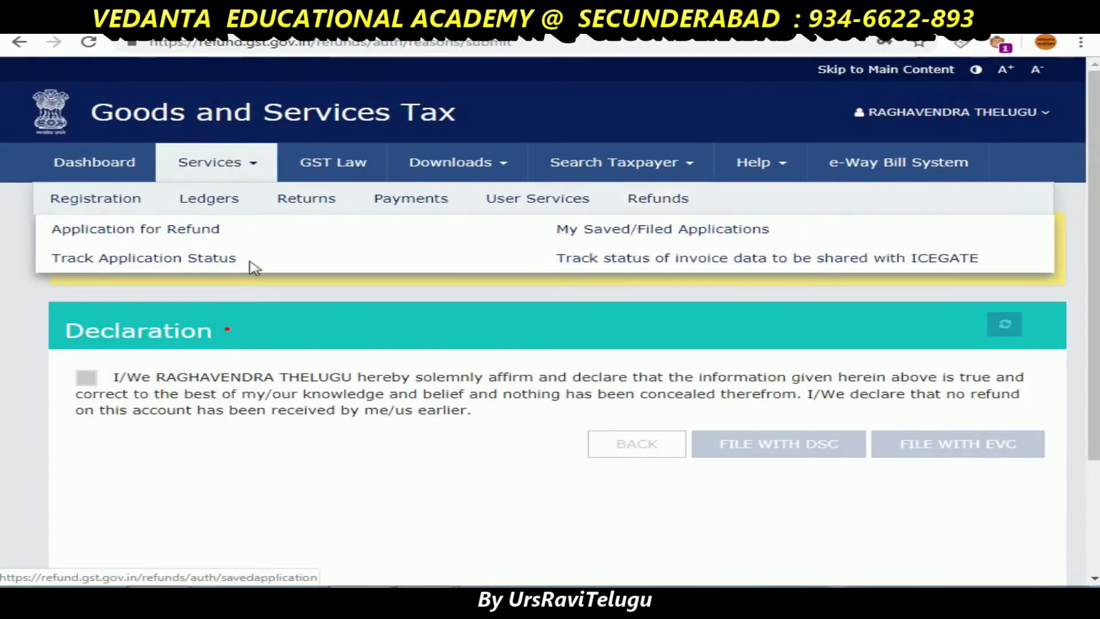
click(161, 264)
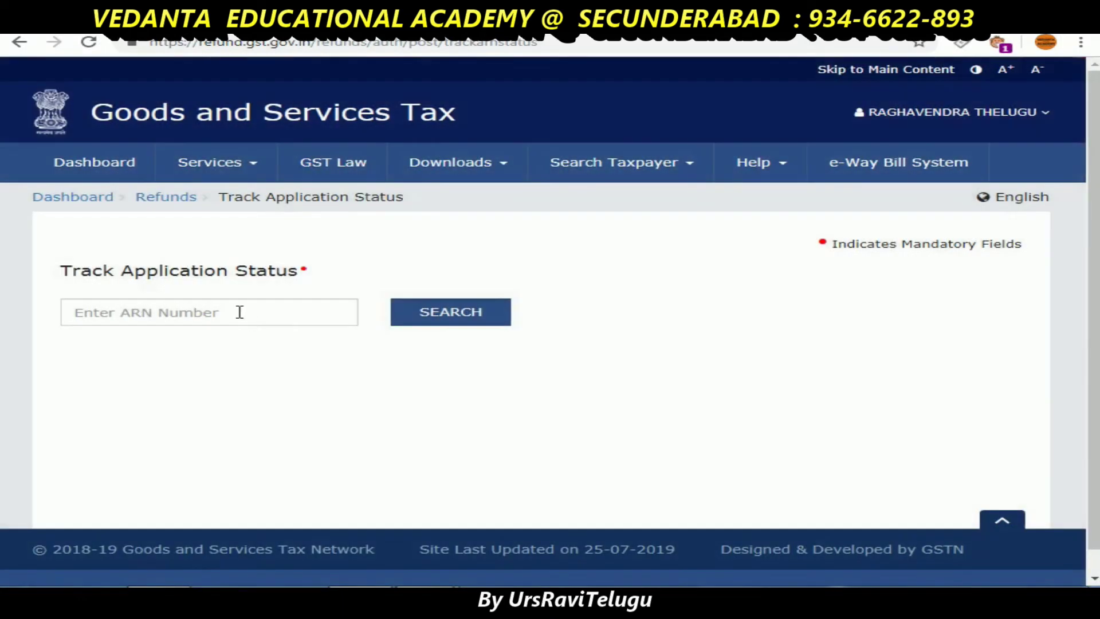
- Paste the copied ARN into the tracker and search for the application
click(236, 313)
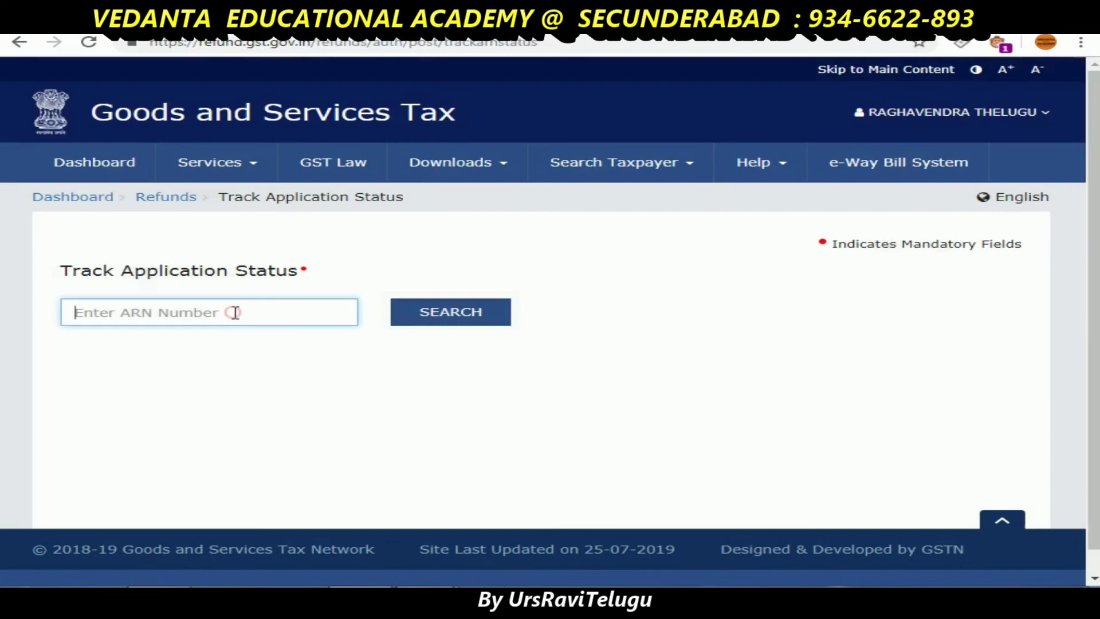
key(ctrl+v)
click(424, 319)
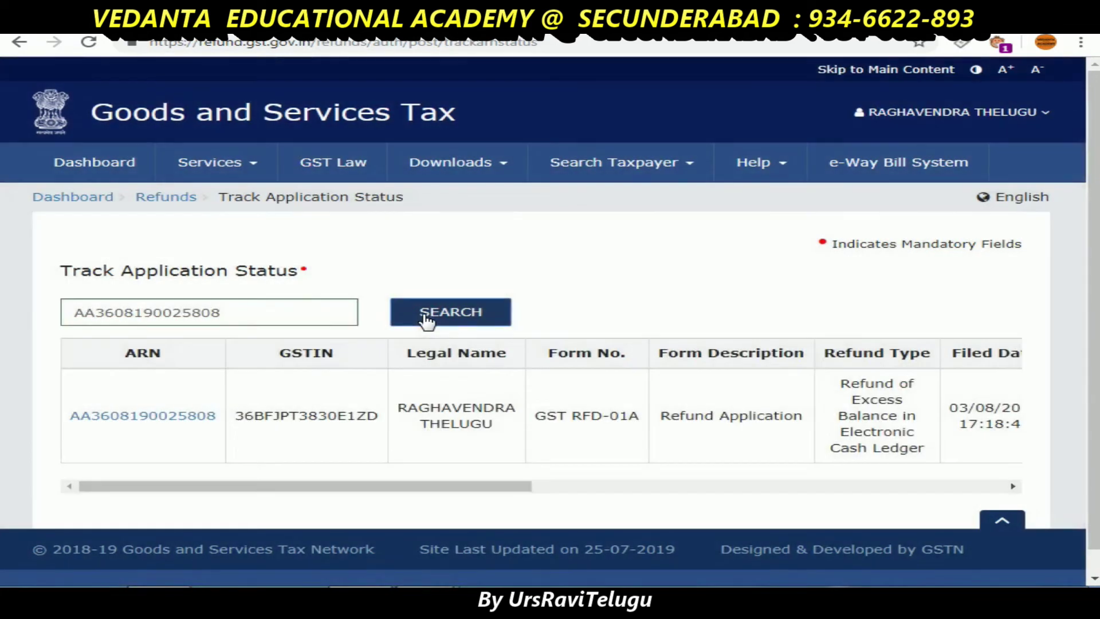
- Confirm the result shows status Filed with ₹9458 claimed, then log out of the portal
scroll(641, 321, down, 1)
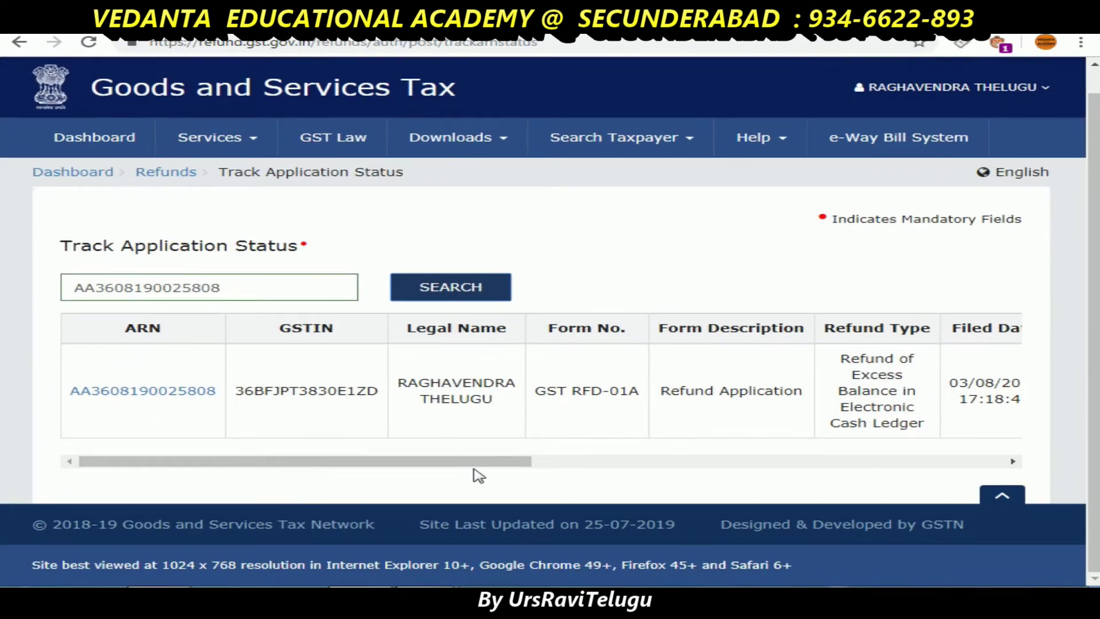
drag(484, 468, 805, 471)
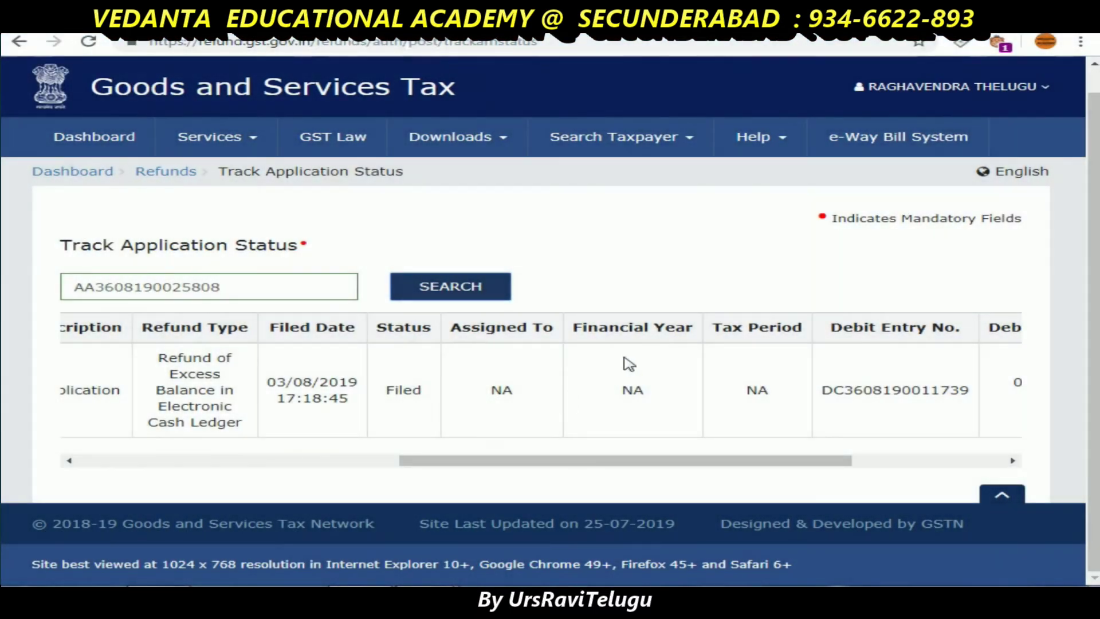
drag(762, 460, 965, 452)
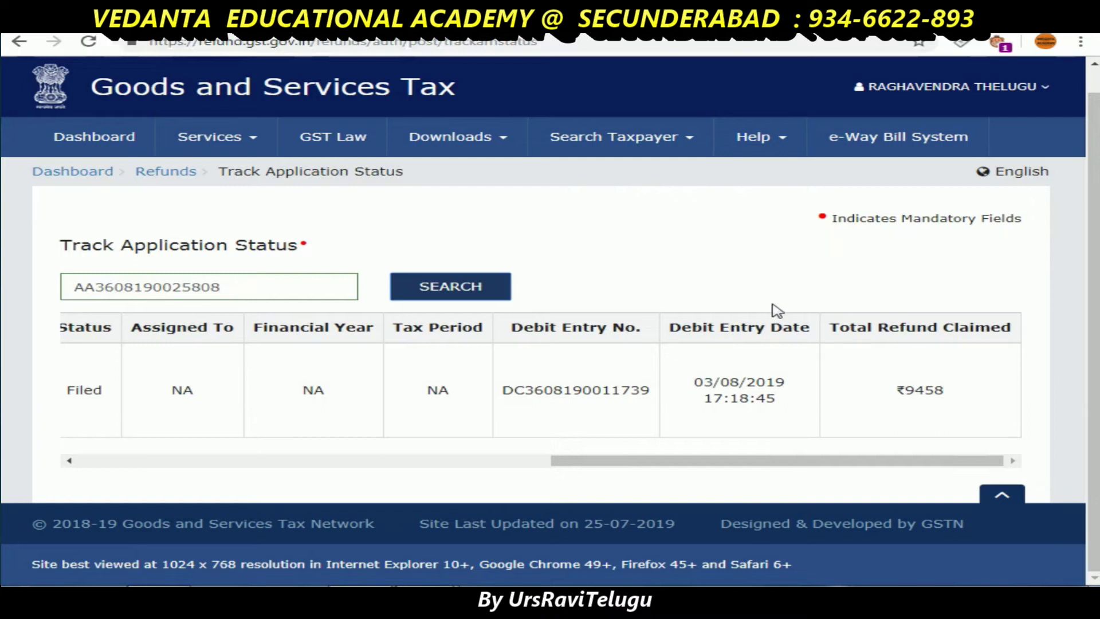
click(982, 97)
click(894, 228)
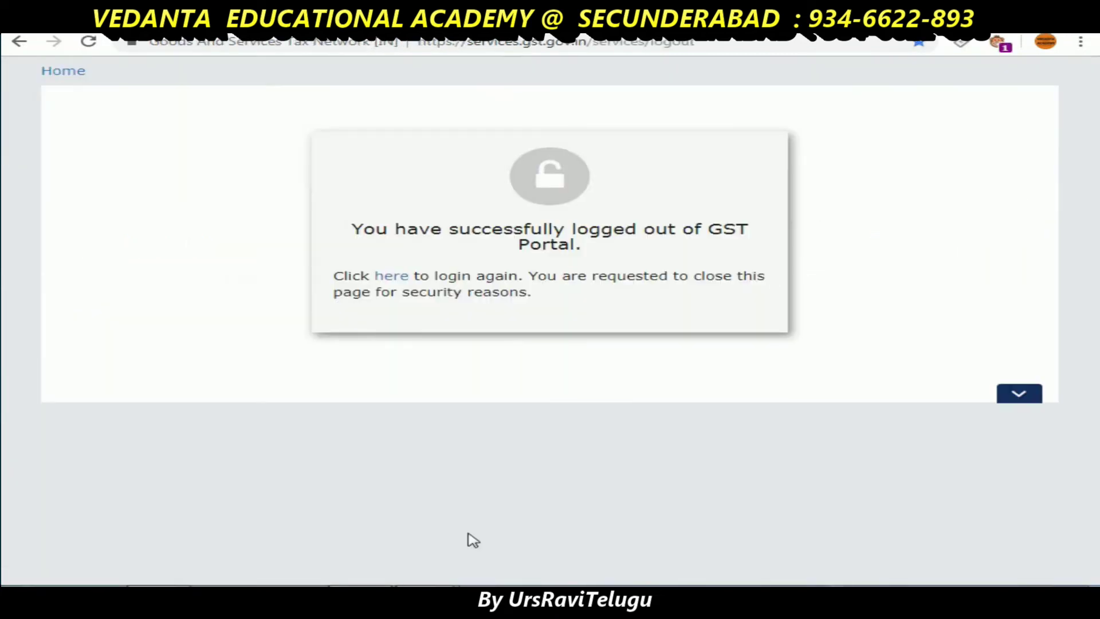
- Google 'gst login', open the GST login page, and bring up the Search Taxpayer options
click(932, 596)
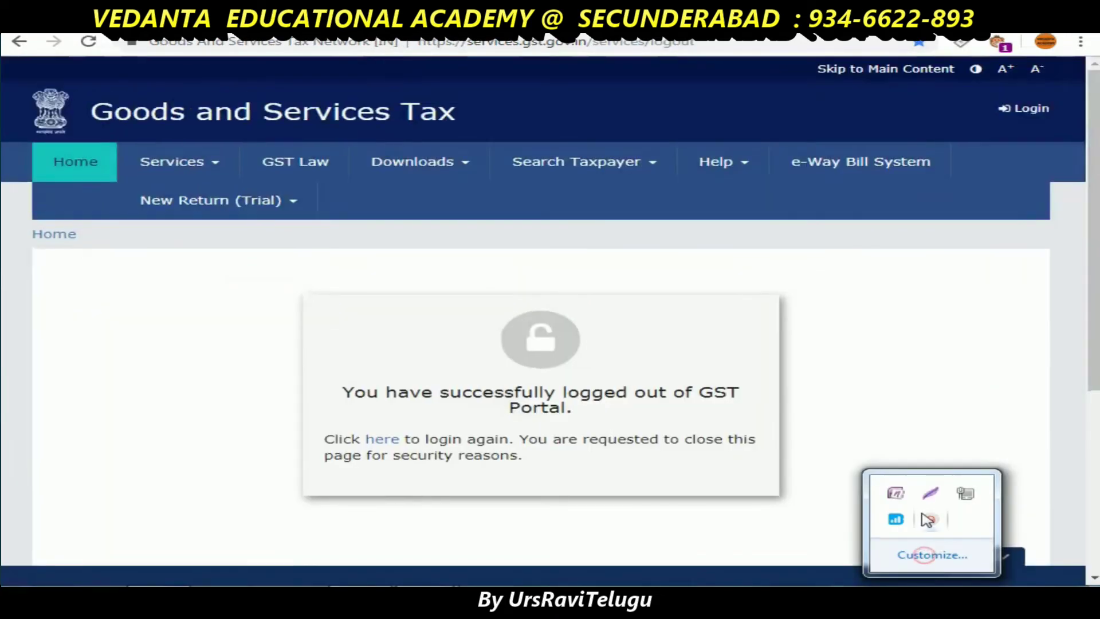
click(930, 518)
click(1024, 559)
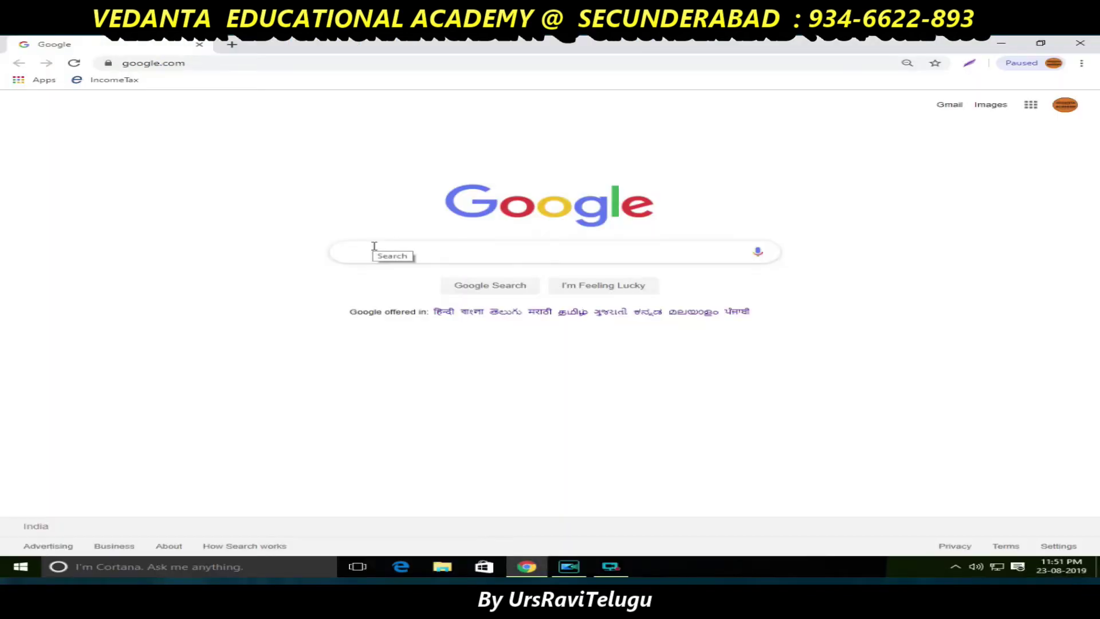
text(gst login)
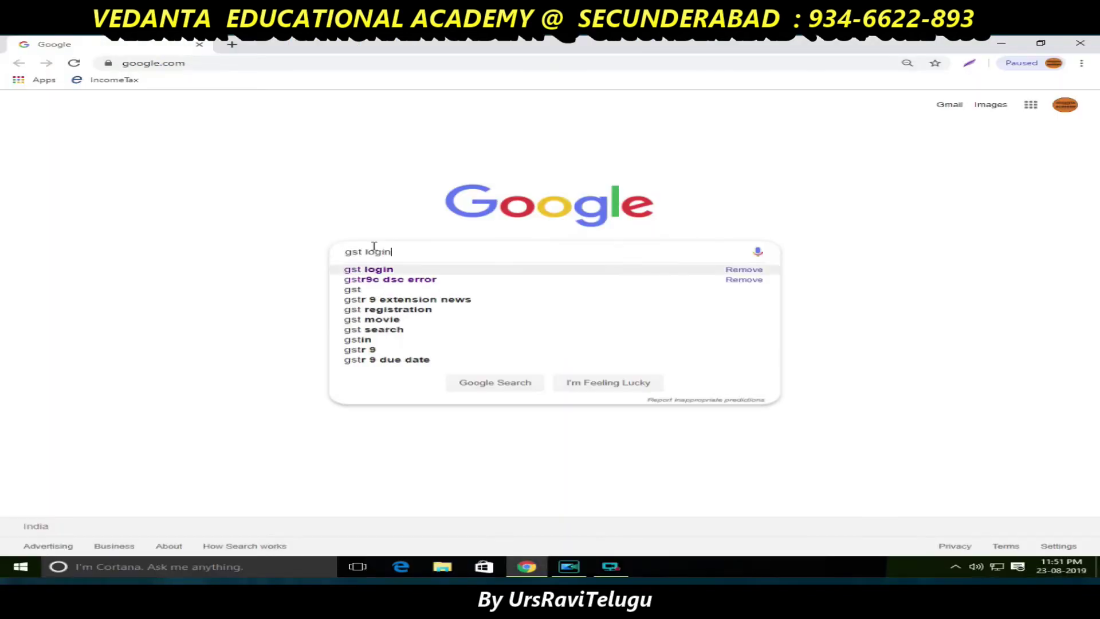
key(Return)
click(150, 176)
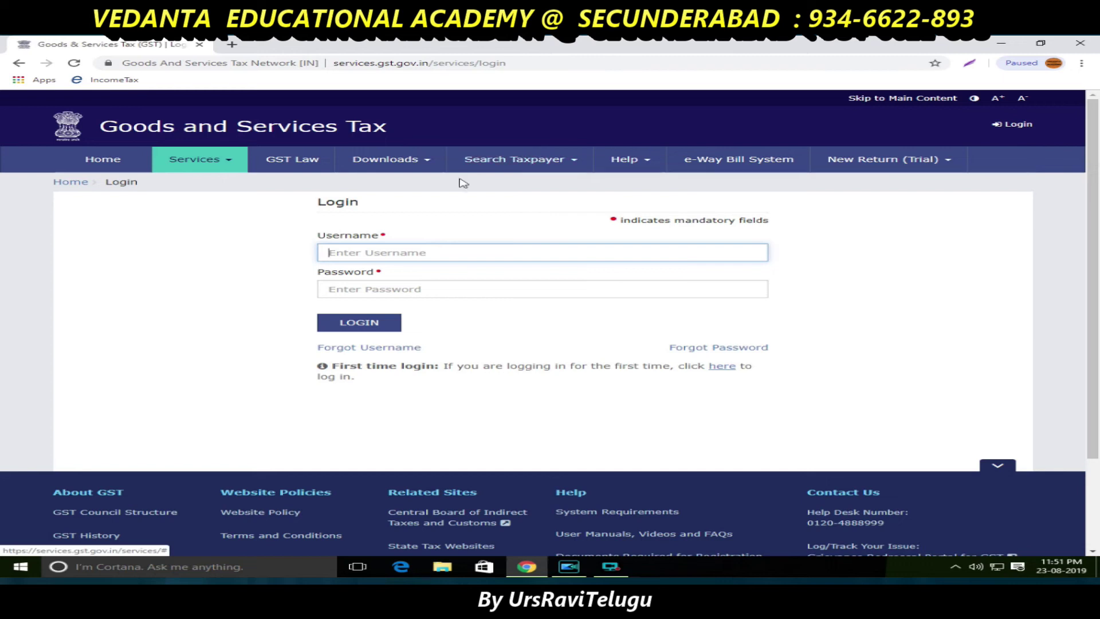
click(533, 163)
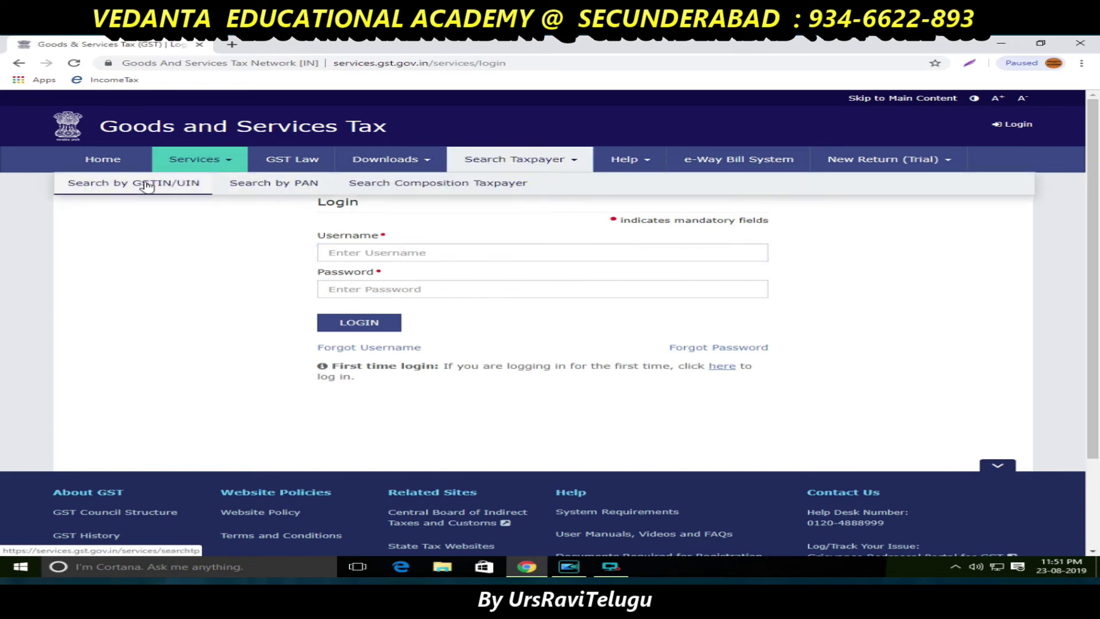
- Search a taxpayer by GSTIN/UIN, entering the business's GSTIN and the captcha
click(126, 186)
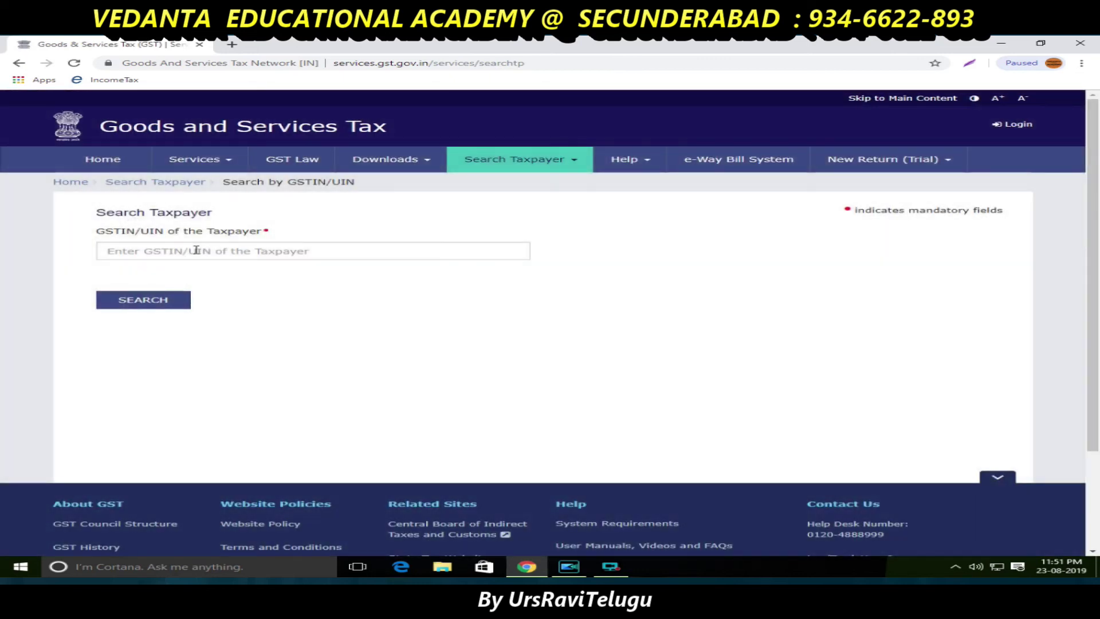
click(180, 249)
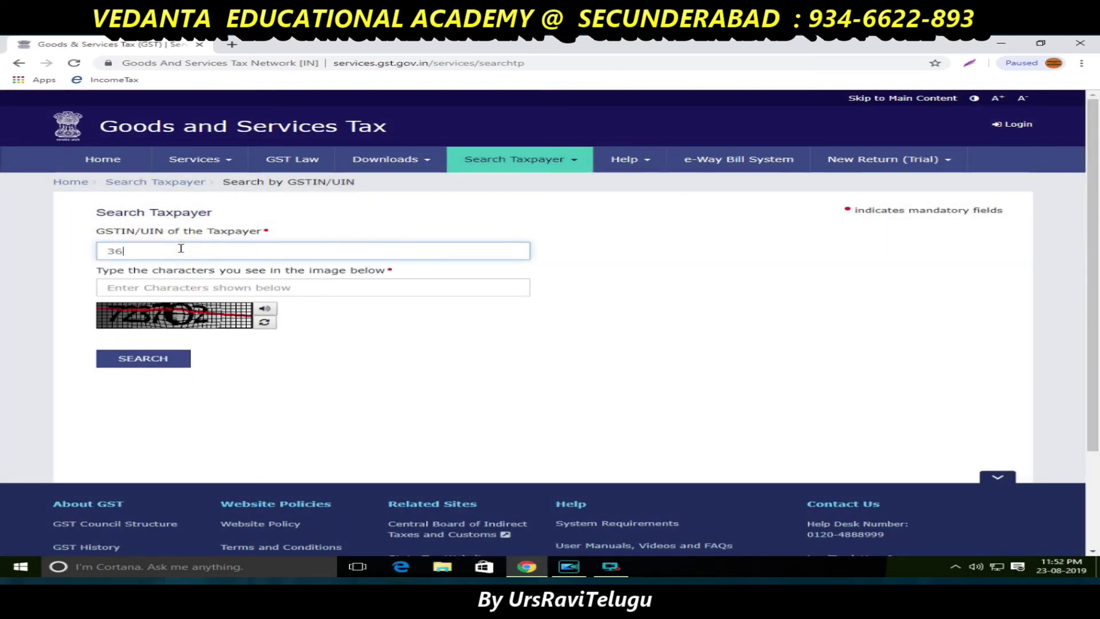
key(Tab)
key(BackSpace)
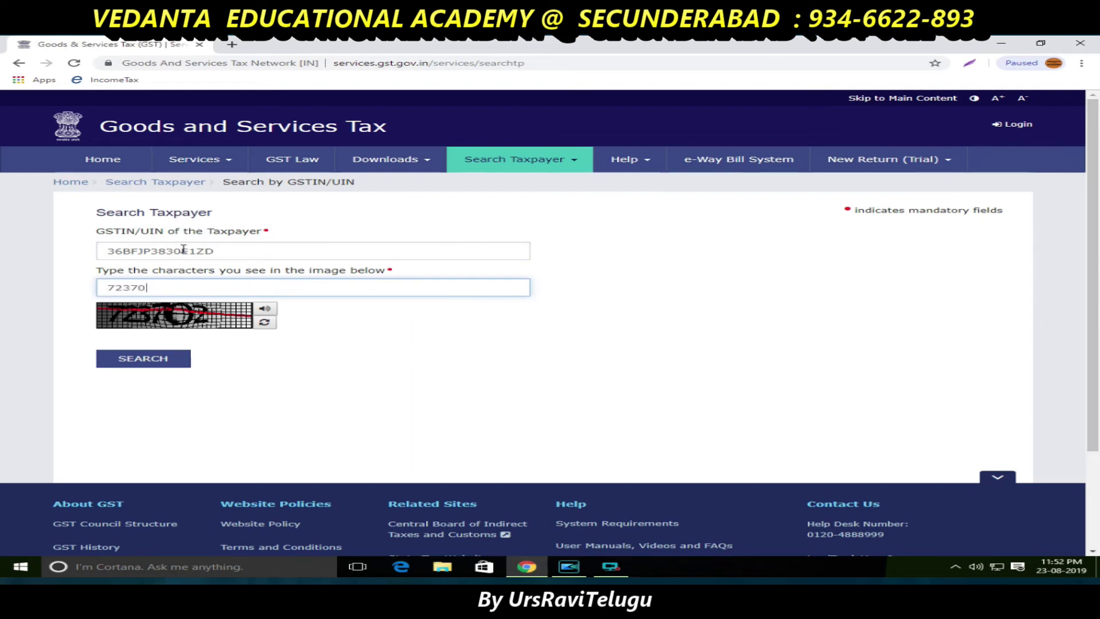
click(148, 364)
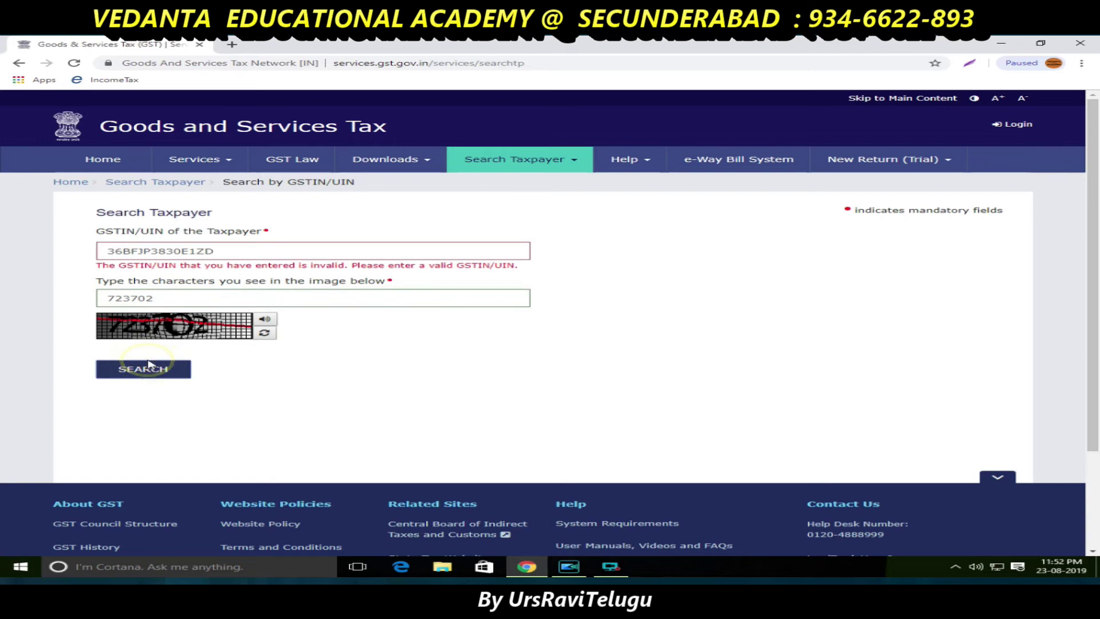
- Fix the invalid GSTIN by inserting the missing 'T' and search again
click(223, 253)
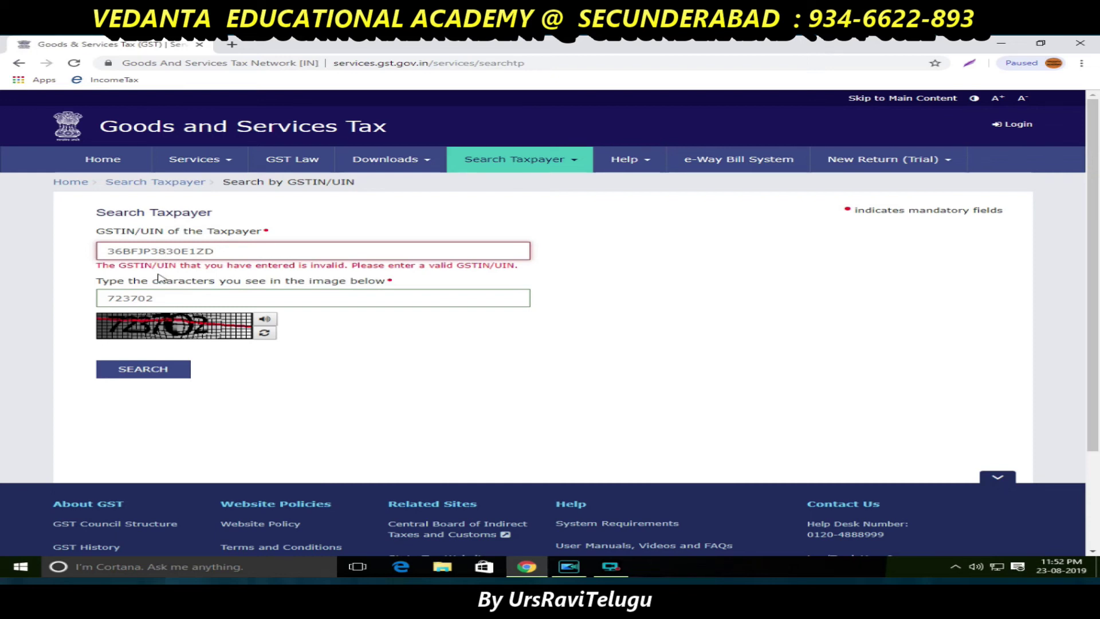
click(148, 251)
text(T)
click(143, 358)
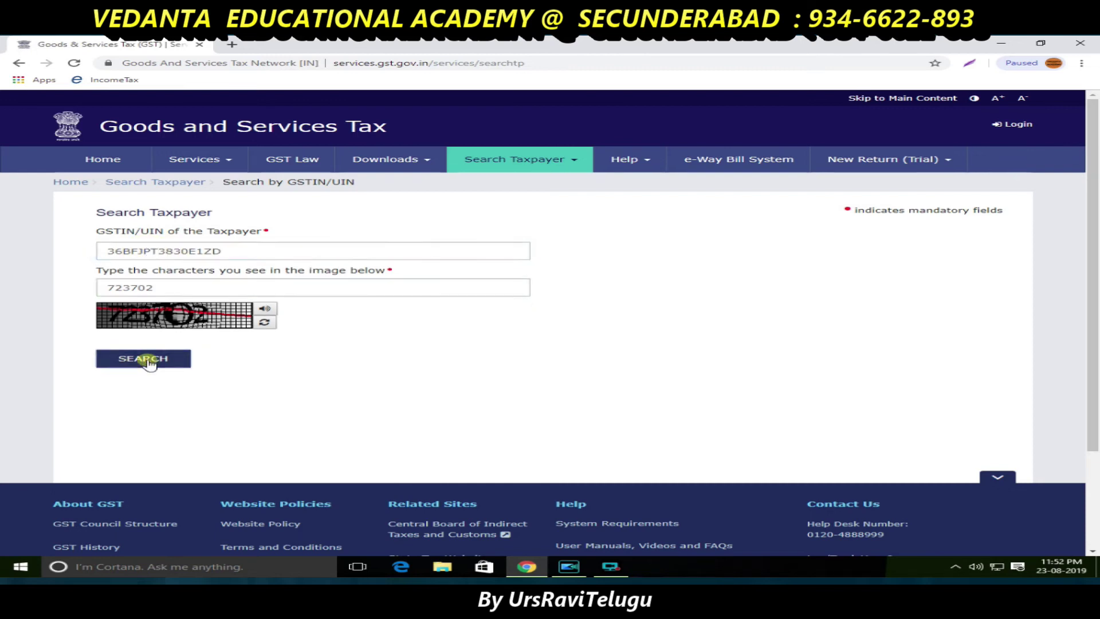
- Highlight the Centre Jurisdiction heading and its CANTONMENT value in the search results
scroll(484, 321, down, 1)
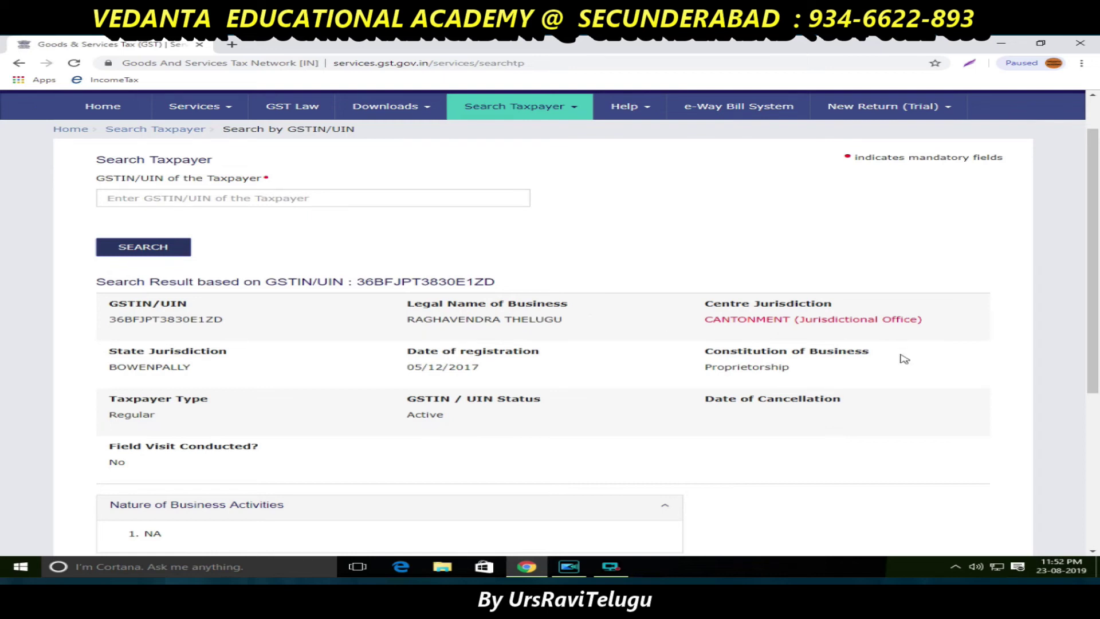
drag(708, 305, 851, 312)
drag(706, 321, 928, 327)
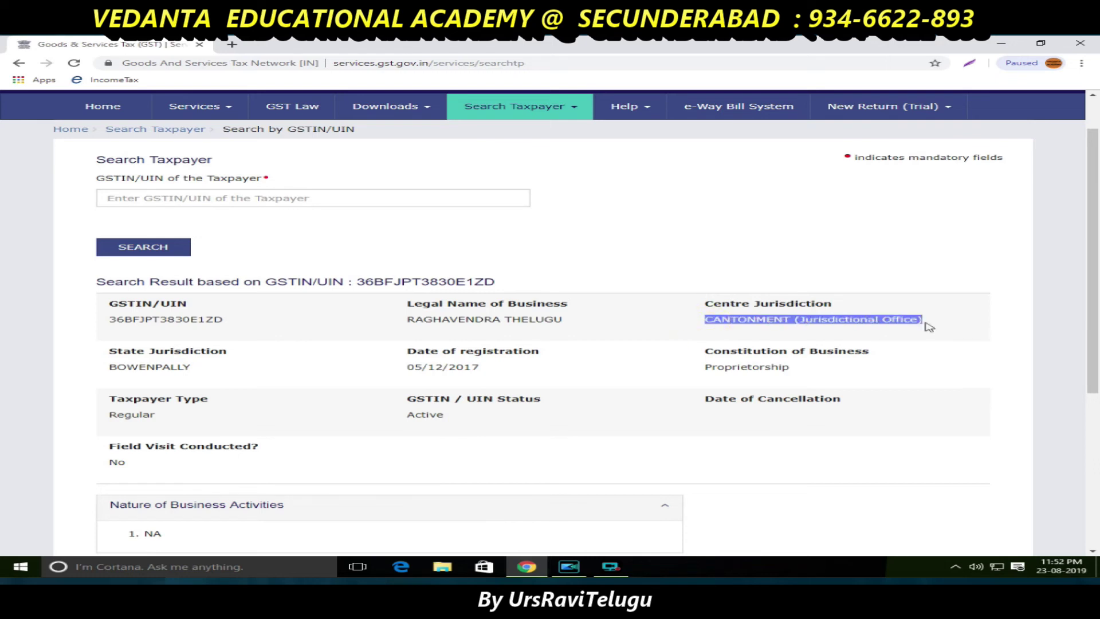
click(717, 333)
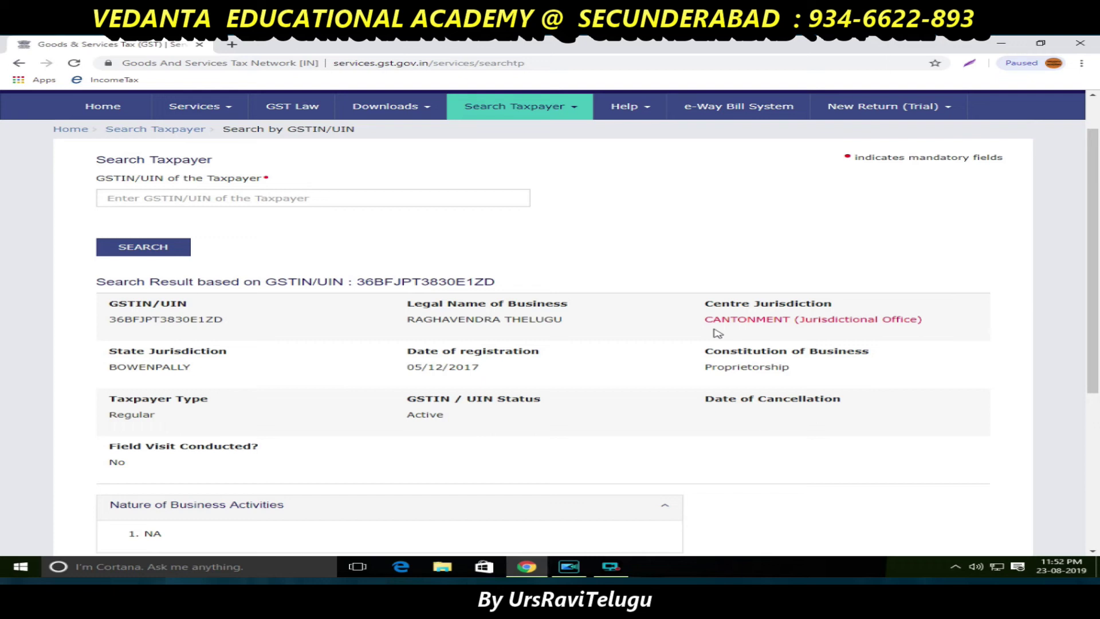
scroll(716, 332, down, 2)
scroll(716, 332, up, 2)
drag(706, 320, 967, 326)
drag(710, 304, 868, 308)
click(673, 232)
click(233, 45)
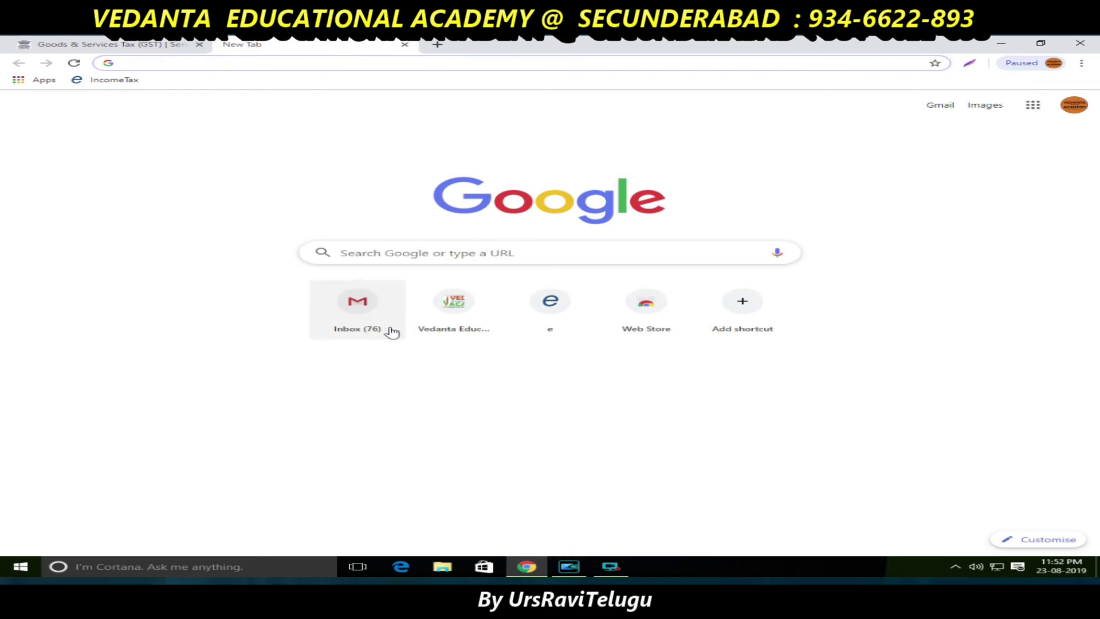
- Open the sent 'refund Documents' email in Gmail and preview its first attachment, IMG_20190823_0001.pdf
click(366, 304)
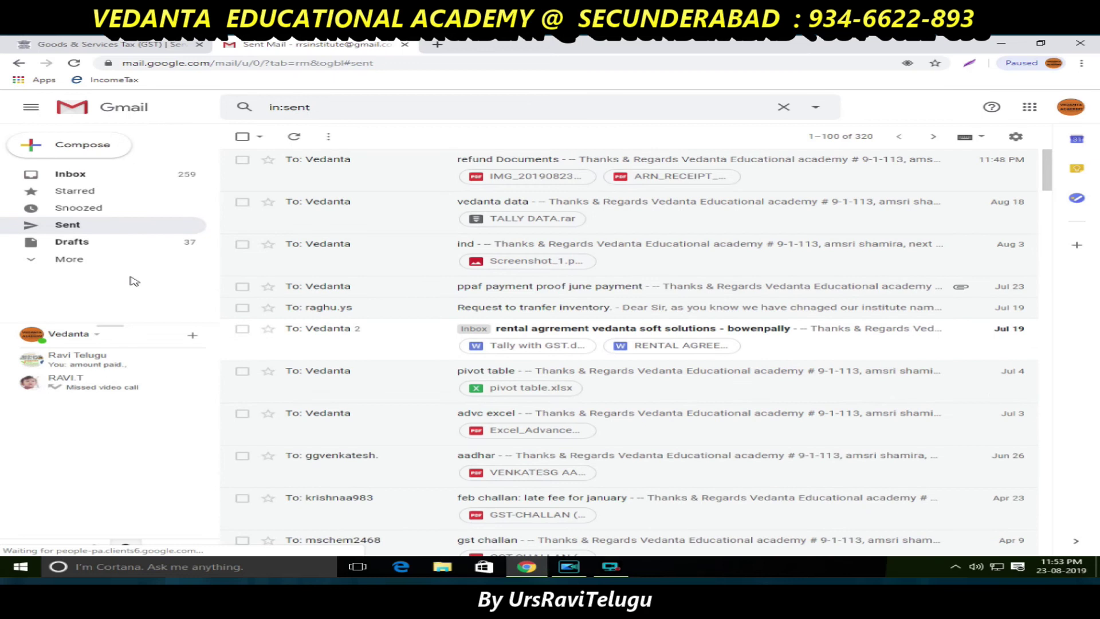
click(429, 181)
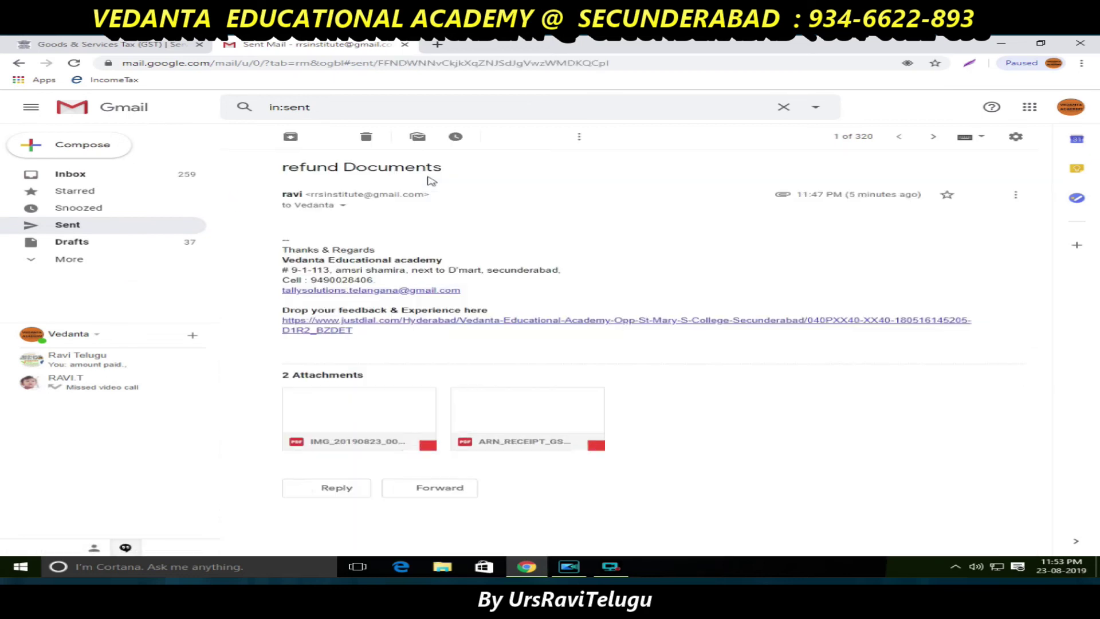
click(387, 410)
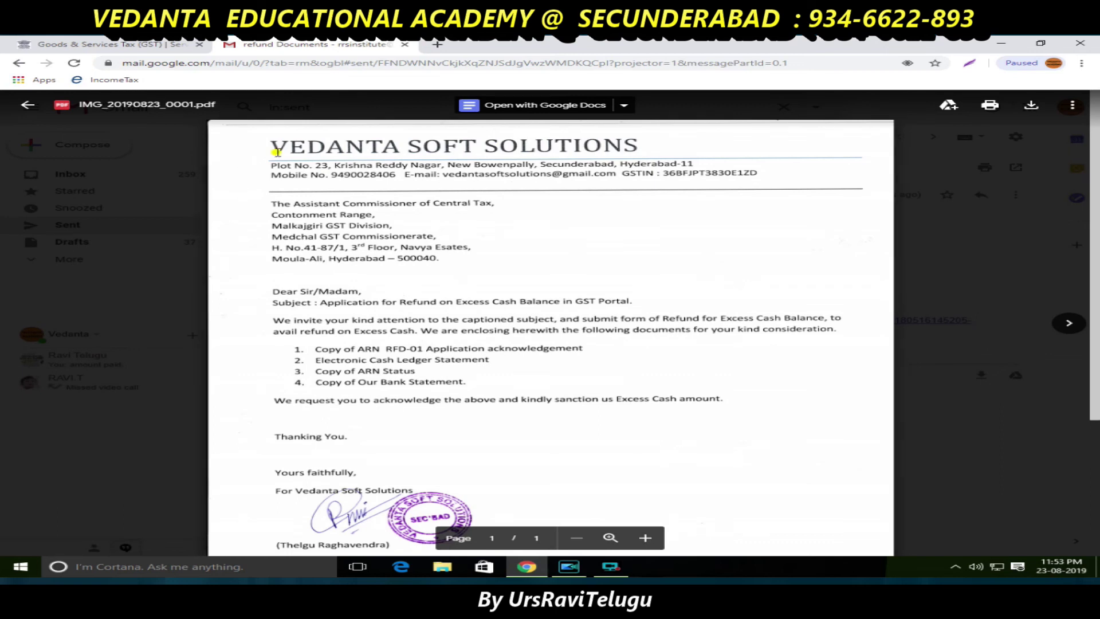
- Highlight the VEDANTA SOFT SOLUTIONS letterhead and the Contonment Range, Malkajgiri and Medchal address lines
drag(277, 152, 583, 150)
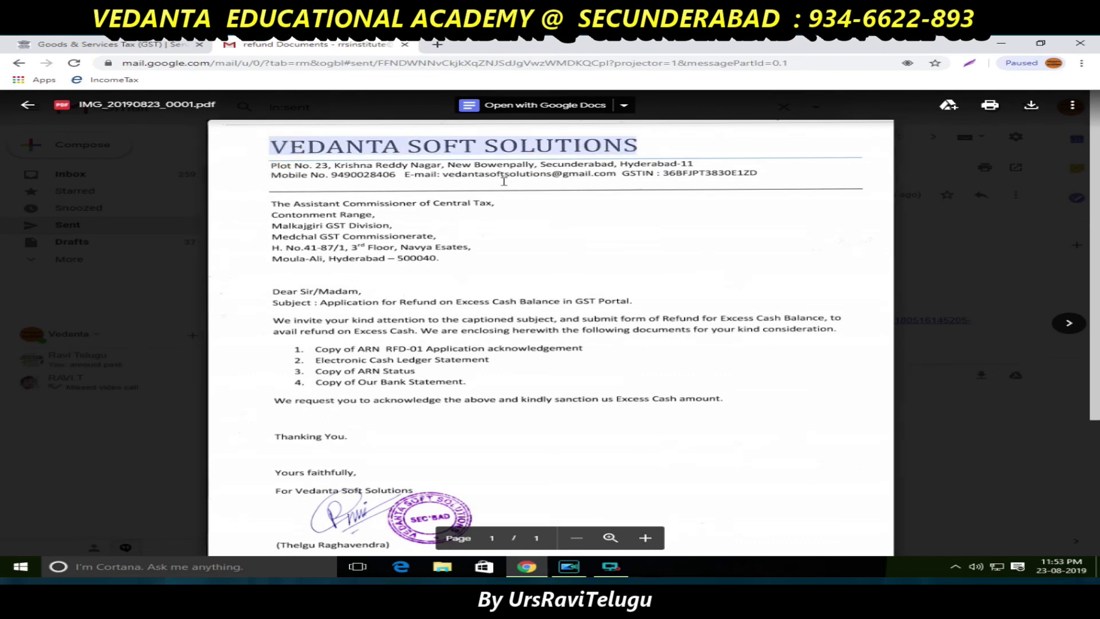
drag(274, 215, 382, 215)
drag(272, 227, 460, 230)
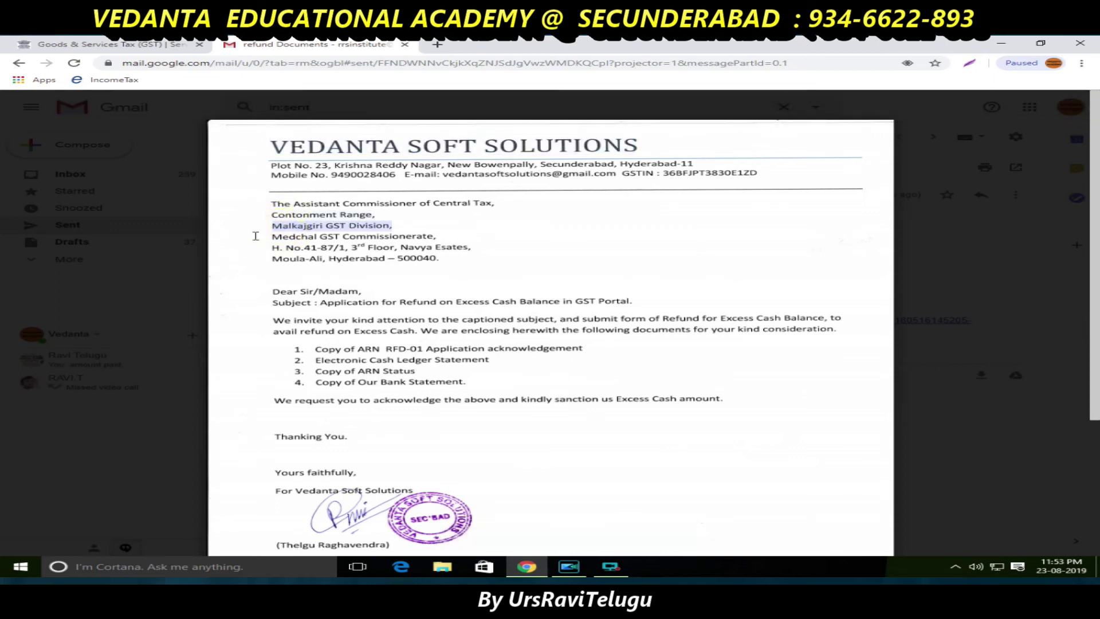
drag(273, 237, 440, 237)
click(449, 262)
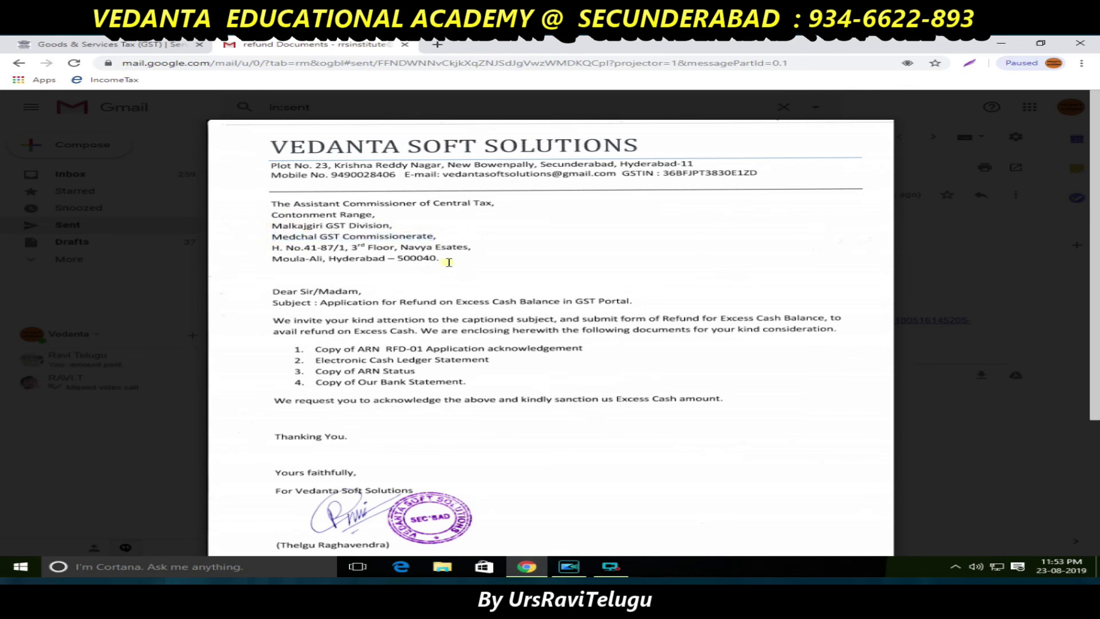
- Highlight the letter's subject line, then advance to the Refund ARN Receipt attachment
scroll(448, 263, down, 1)
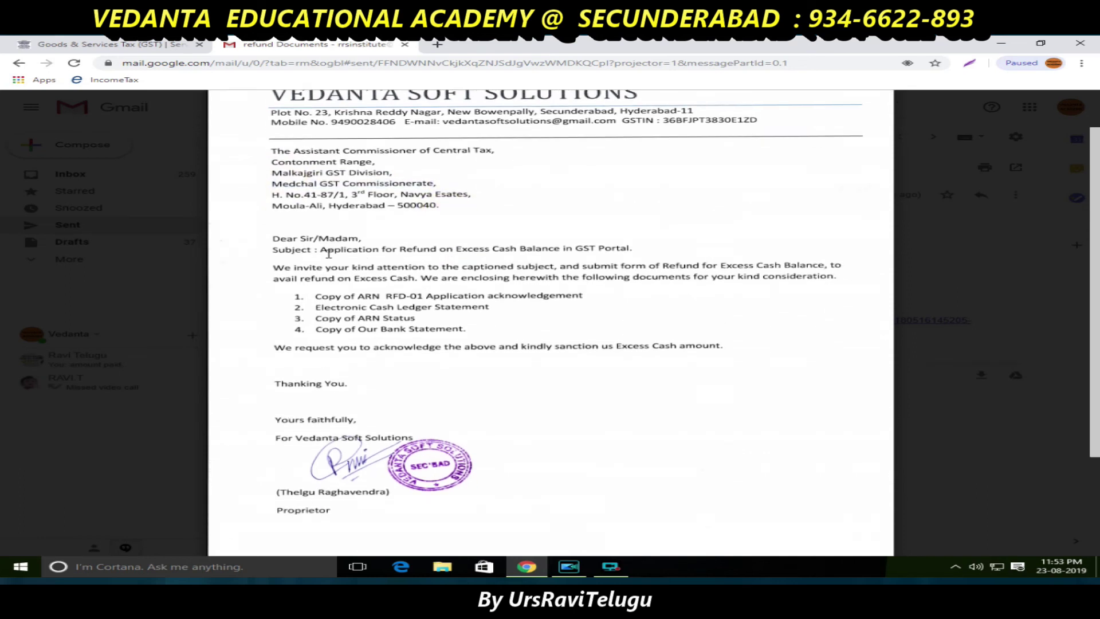
drag(329, 250, 645, 248)
scroll(429, 298, up, 1)
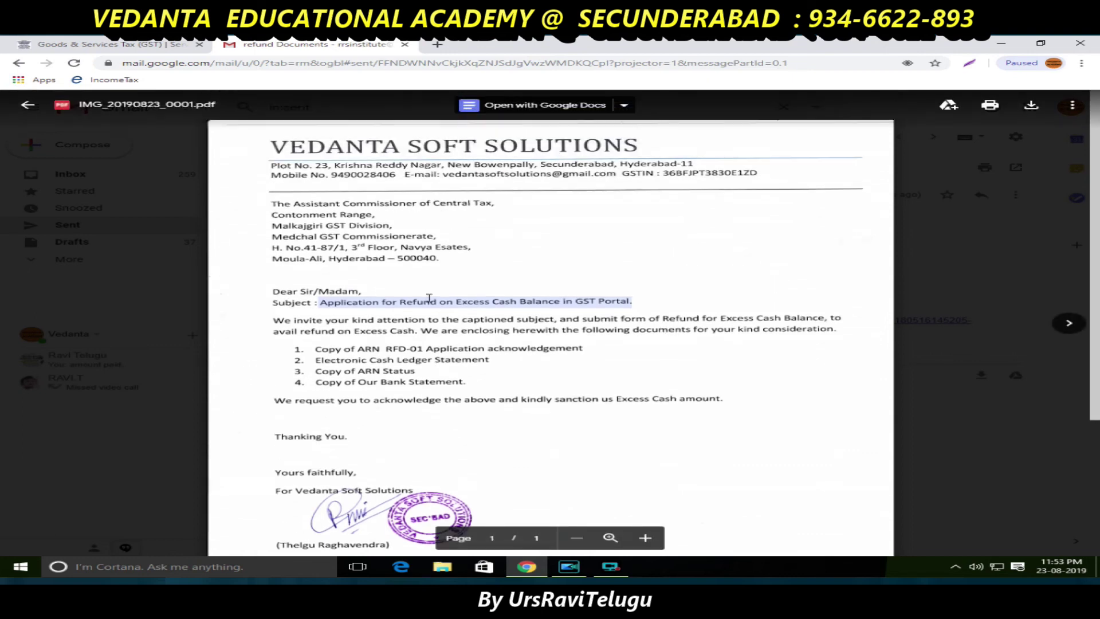
click(1069, 323)
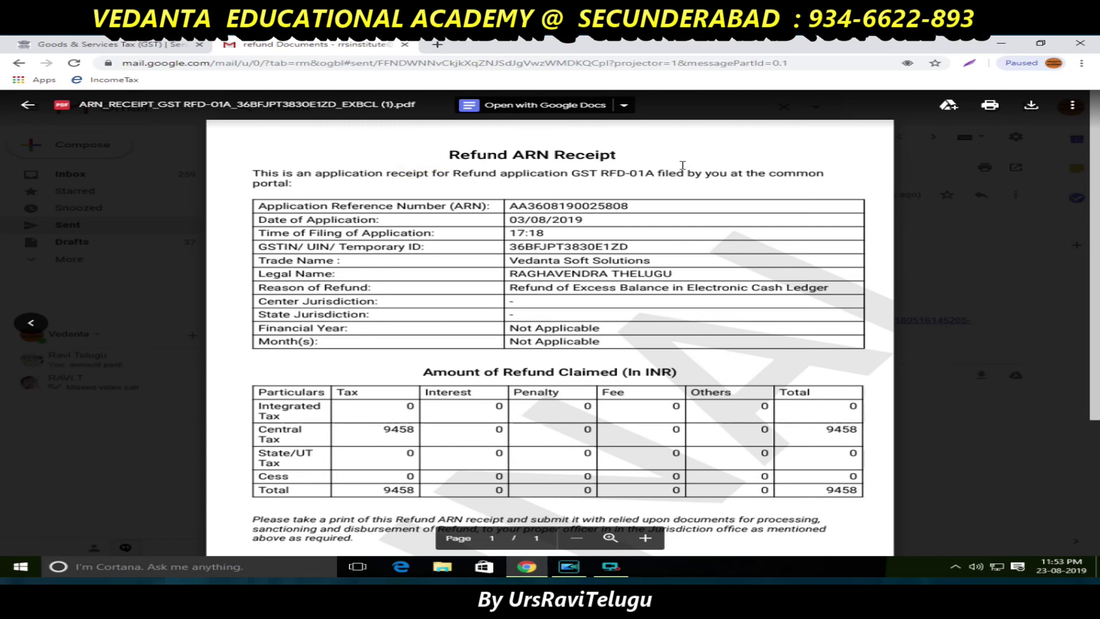
scroll(475, 285, down, 3)
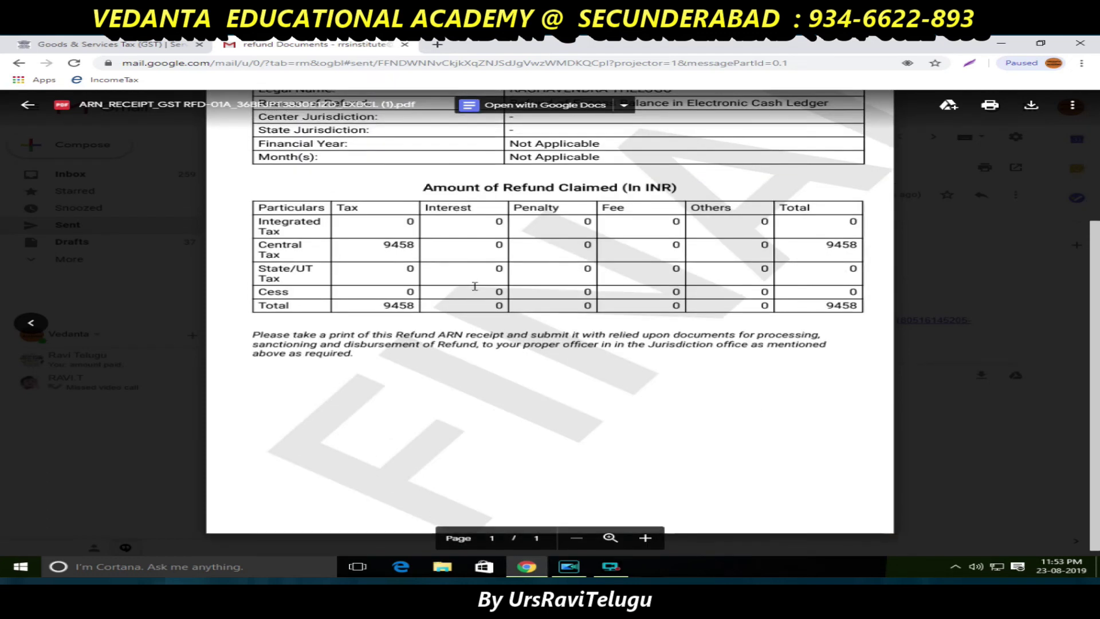
scroll(475, 285, up, 3)
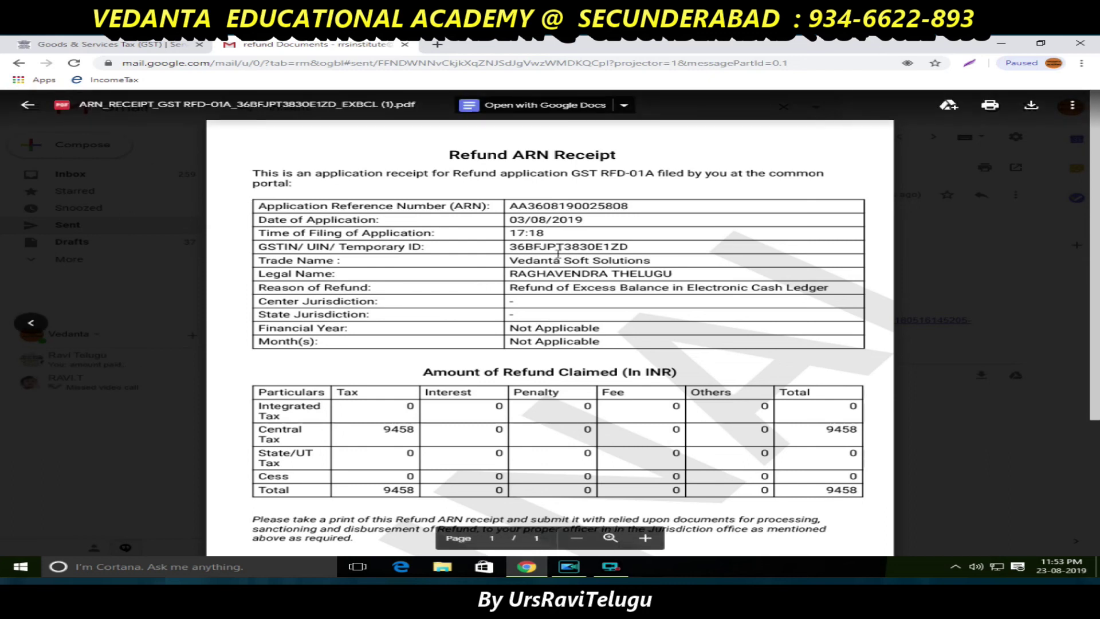
scroll(556, 249, down, 3)
scroll(523, 269, up, 3)
scroll(488, 284, down, 3)
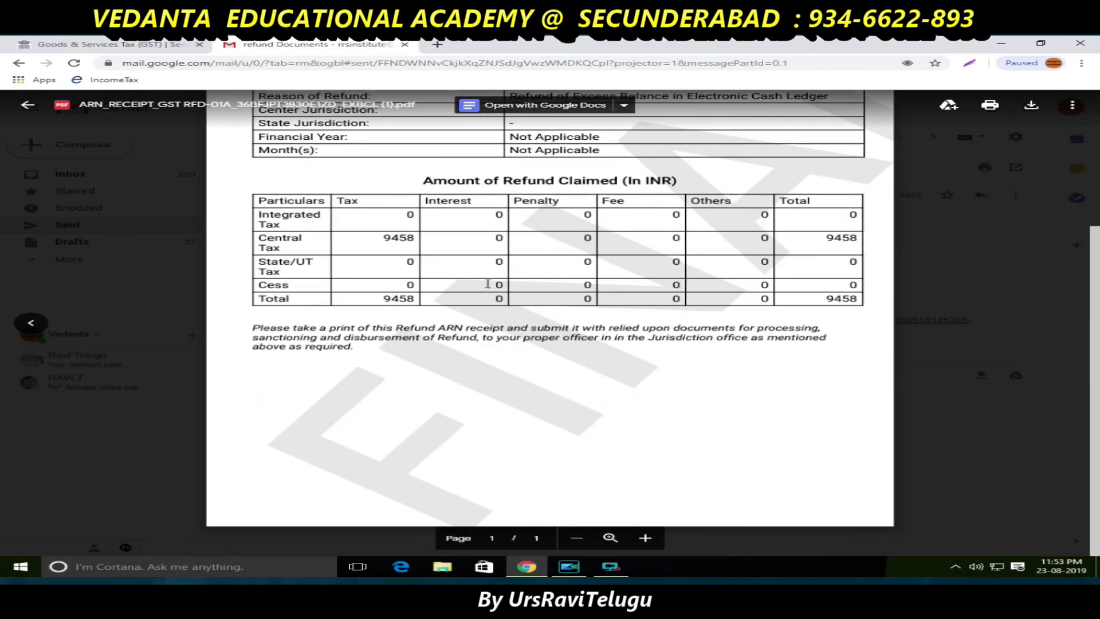